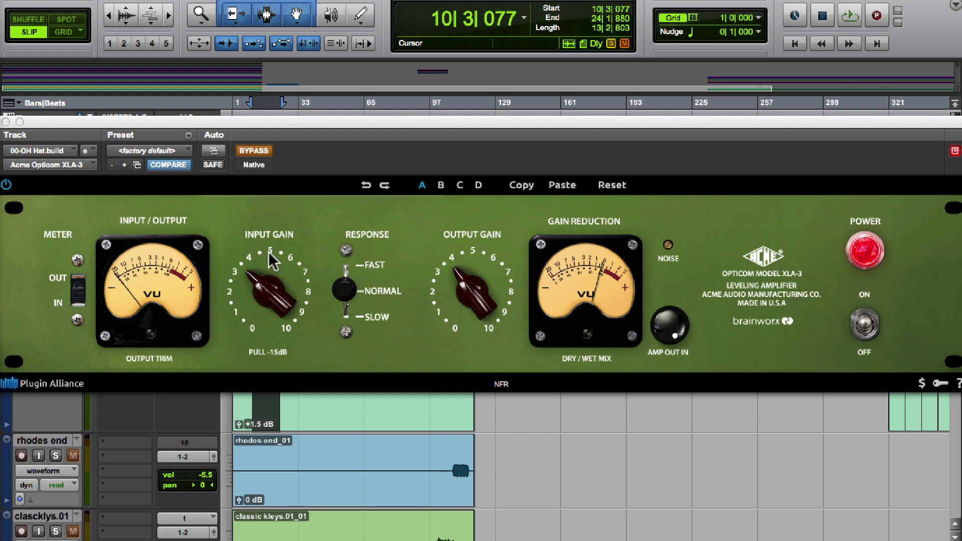
# Step: Raise the hi-hat XLA-3 input gain to about 5 and lower its output gain to about 2
pyautogui.moveTo(273, 247); pyautogui.dragTo(253, 281)
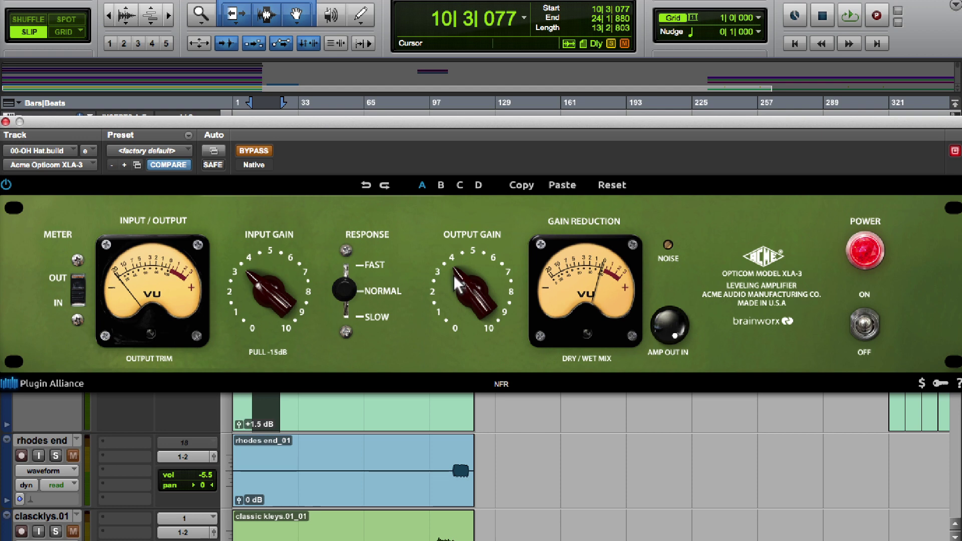
pyautogui.moveTo(453, 271); pyautogui.dragTo(447, 293)
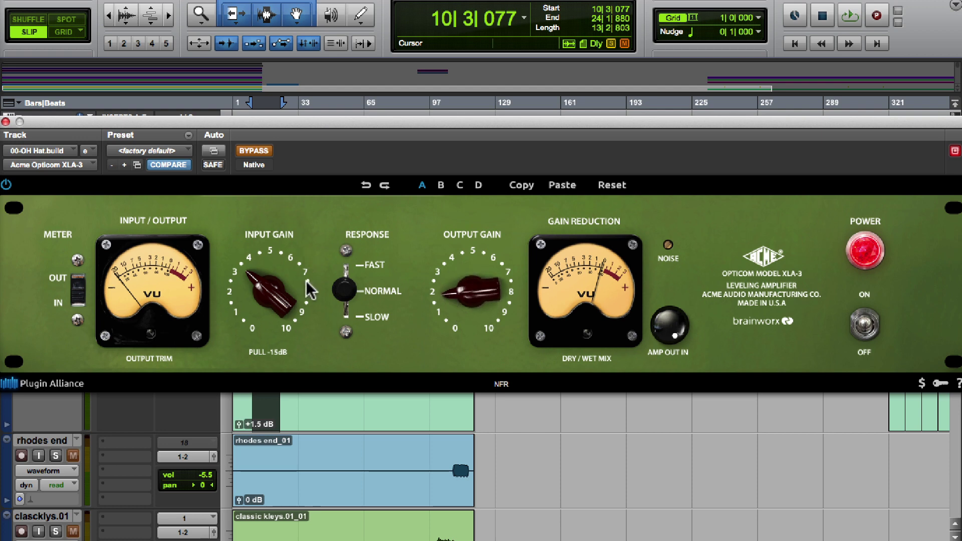
# Step: Un-bypass the XLA-3 and play the hi-hat, trying input gain at about 6, then 5
pyautogui.moveTo(109, 133); pyautogui.dragTo(132, 73)
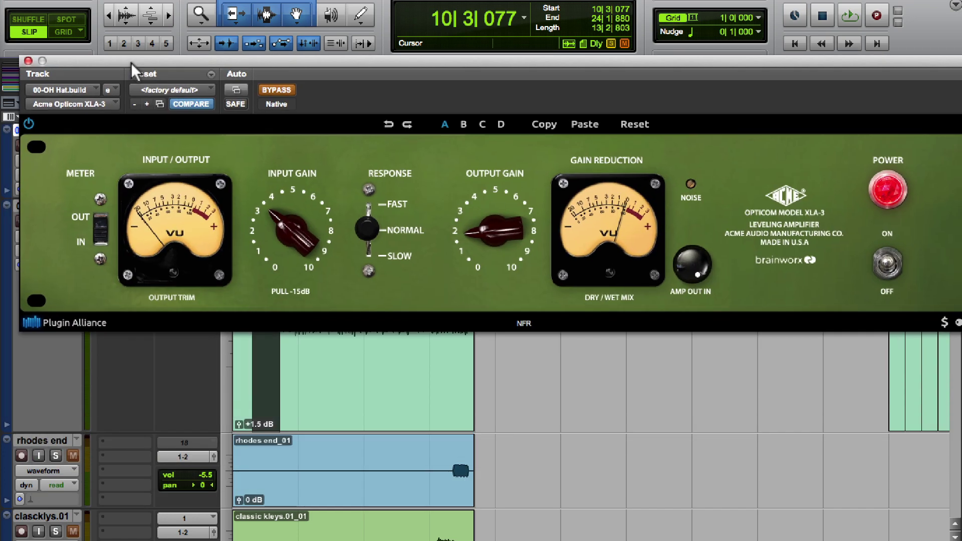
pyautogui.click(281, 89)
pyautogui.press('space')
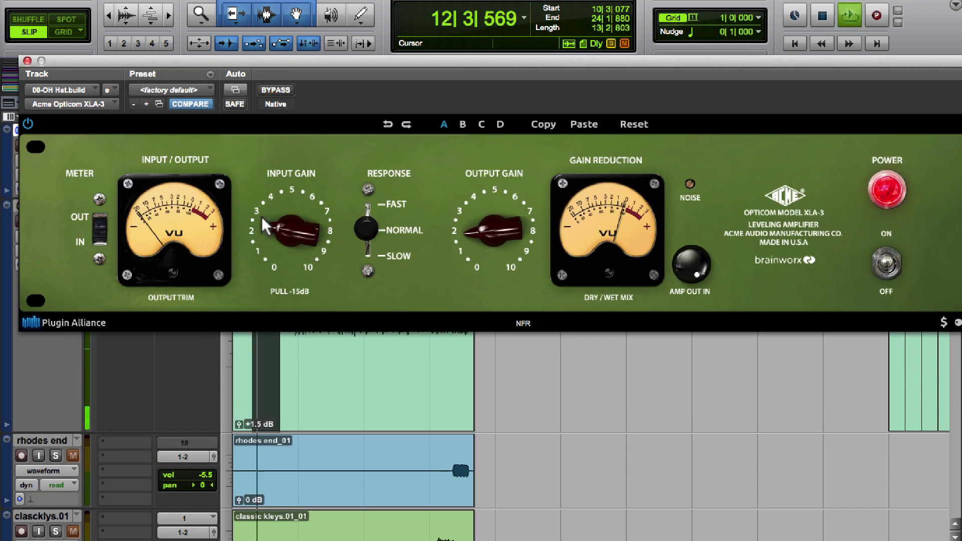
pyautogui.moveTo(262, 217); pyautogui.dragTo(256, 134)
pyautogui.click(261, 52)
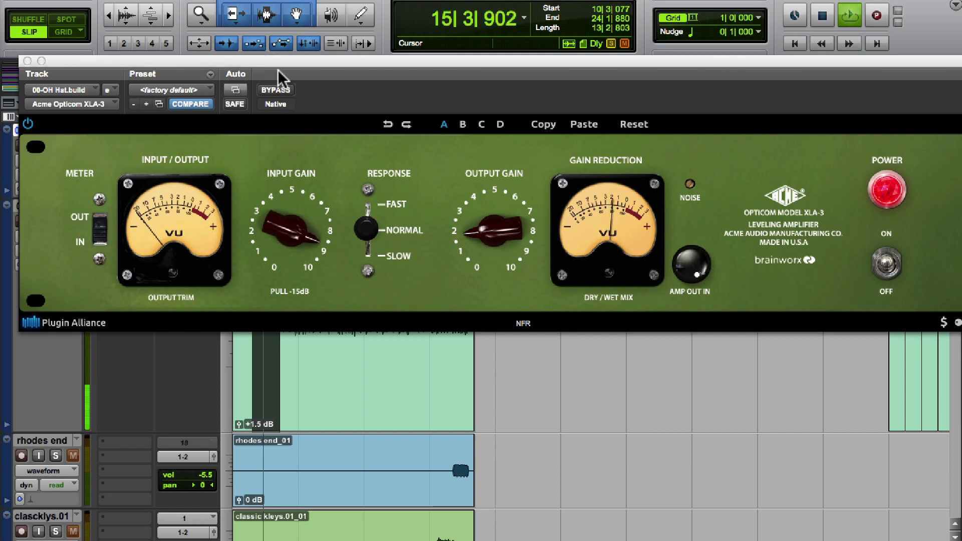
pyautogui.moveTo(271, 223); pyautogui.dragTo(347, 400)
pyautogui.press('space')
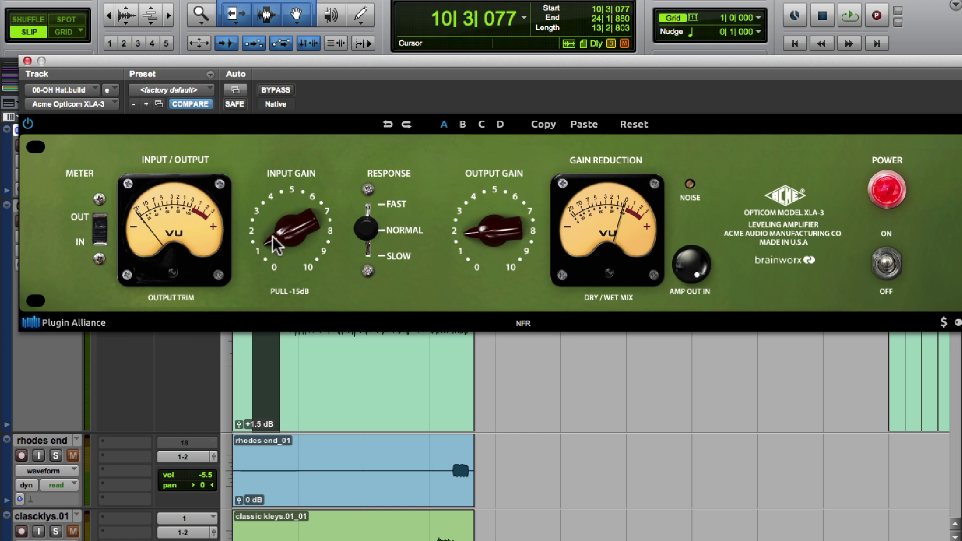
# Step: Nudge the input gain from about 3 up to 4, then move the plugin window down to show the inserts
pyautogui.moveTo(273, 236)
pyautogui.mouseDown()
pyautogui.moveTo(267, 206)
pyautogui.moveTo(268, 217)
pyautogui.mouseUp()
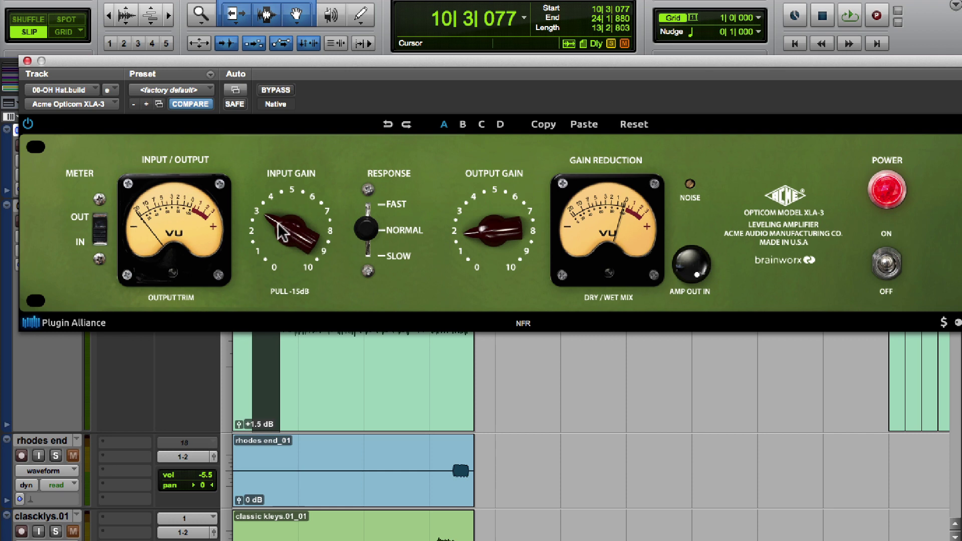
pyautogui.moveTo(281, 233); pyautogui.dragTo(280, 220)
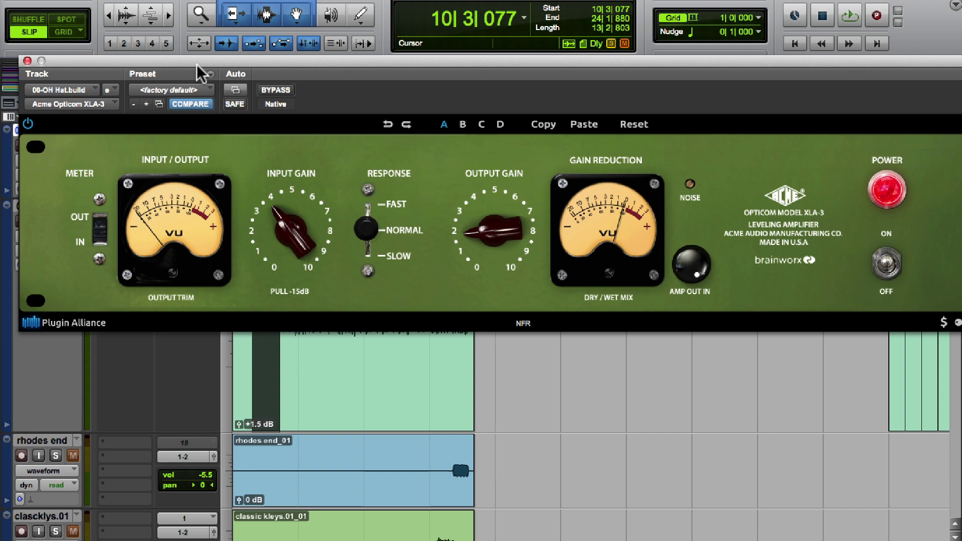
pyautogui.moveTo(196, 64); pyautogui.dragTo(321, 138)
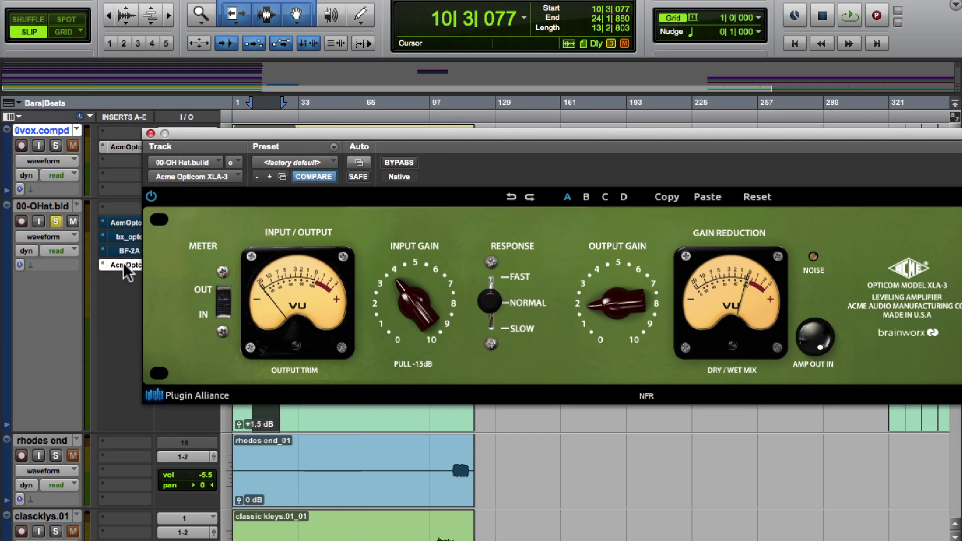
# Step: Open the bx_opto compressor on the hi-hat overhead for comparison, then close its window
pyautogui.click(128, 237)
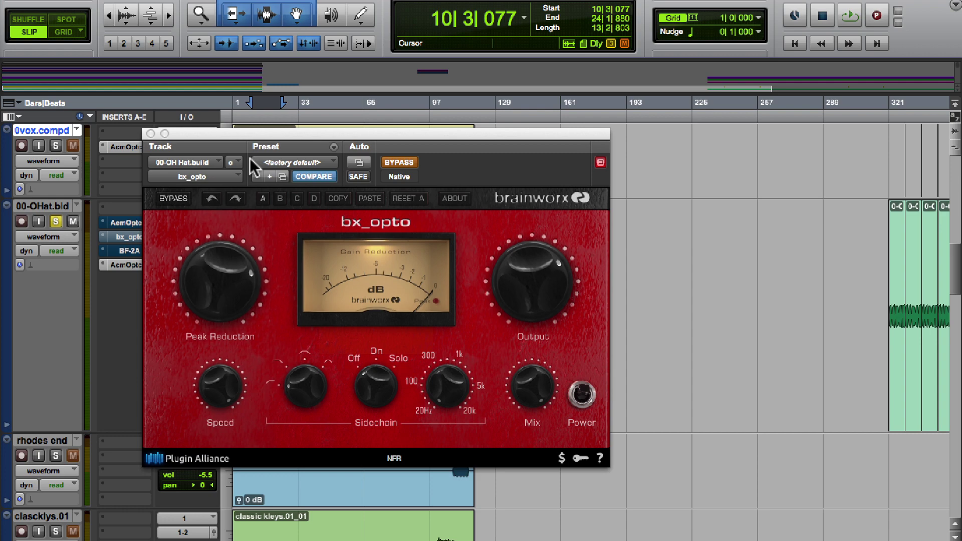
pyautogui.click(150, 133)
# Step: Reopen the XLA-3 and dial its input gain through 2, 5.5 and 3.5 to about 4.5
pyautogui.click(125, 260)
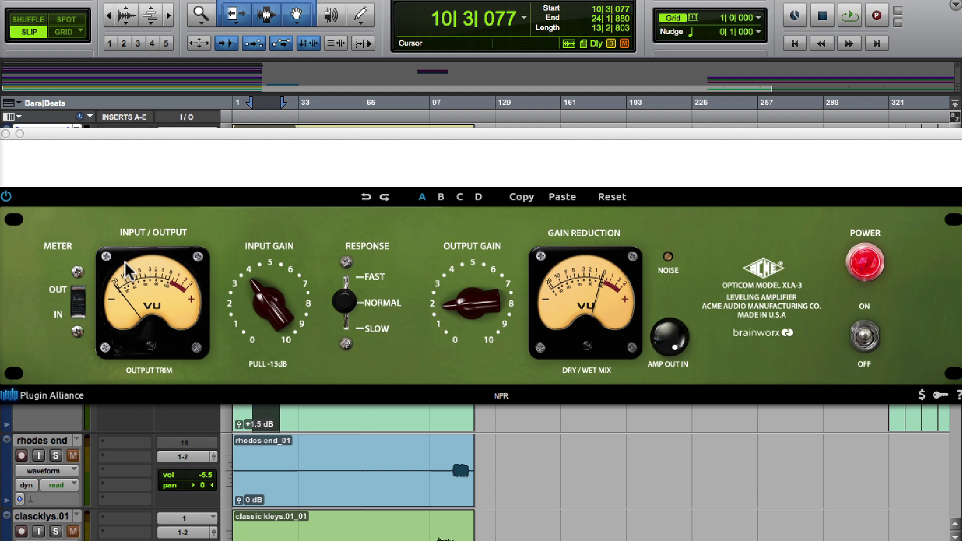
pyautogui.moveTo(268, 299); pyautogui.dragTo(260, 317)
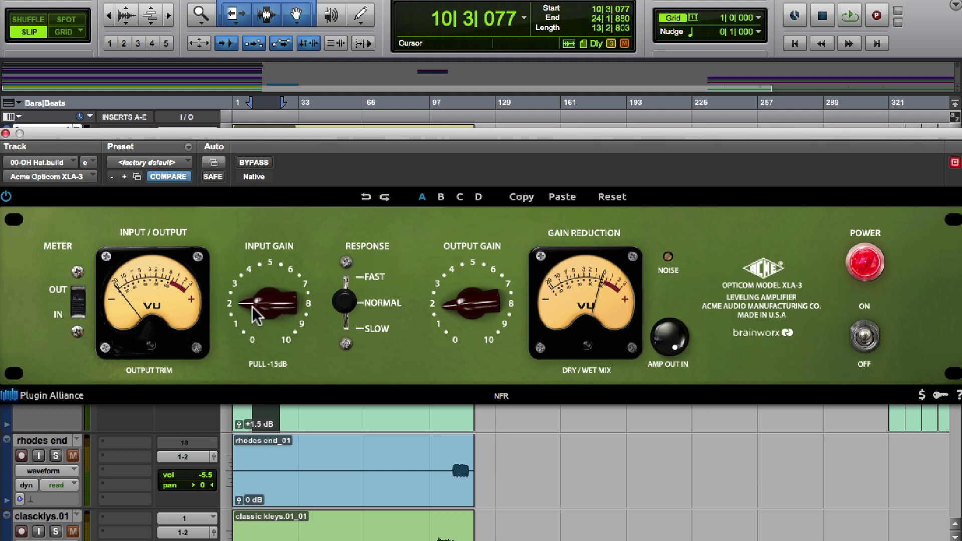
pyautogui.moveTo(251, 305); pyautogui.dragTo(249, 267)
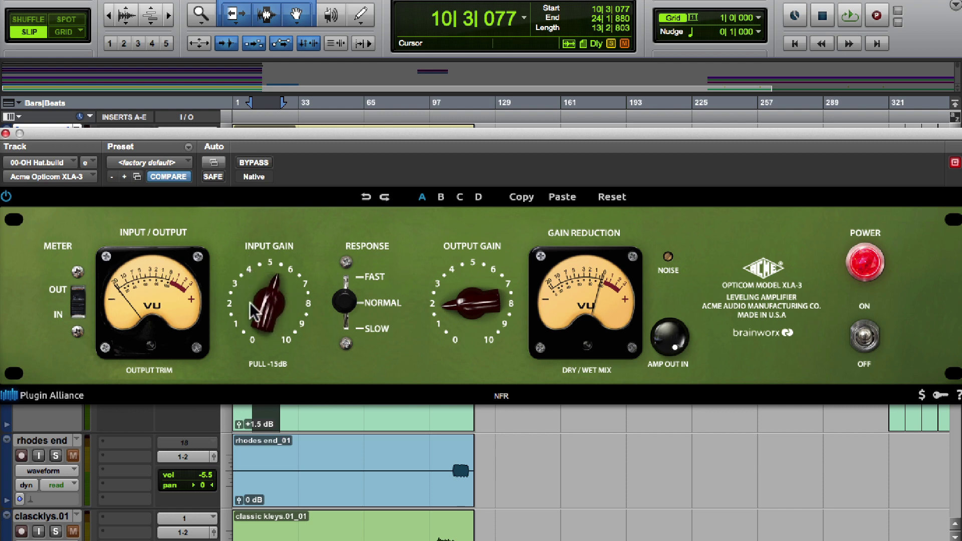
pyautogui.moveTo(265, 321); pyautogui.dragTo(342, 318)
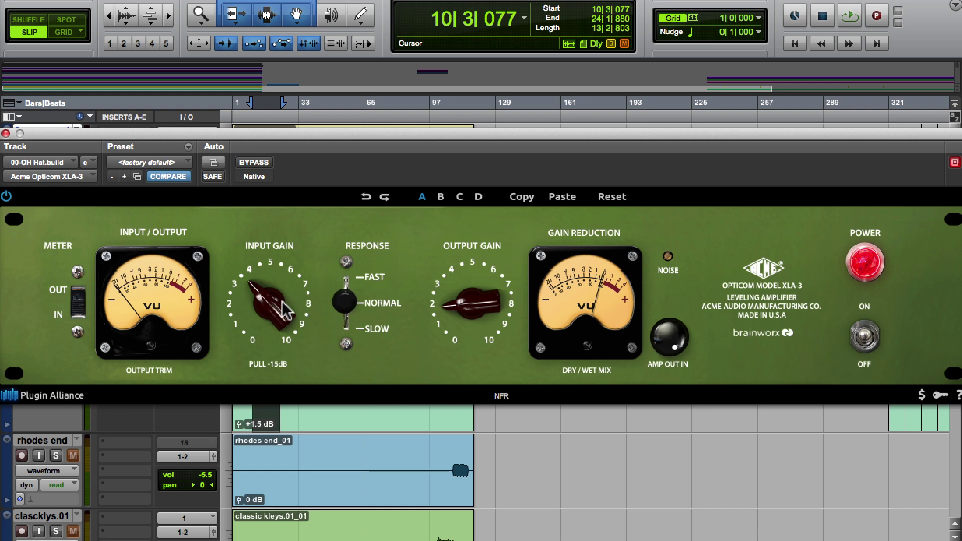
pyautogui.moveTo(274, 323); pyautogui.dragTo(258, 250)
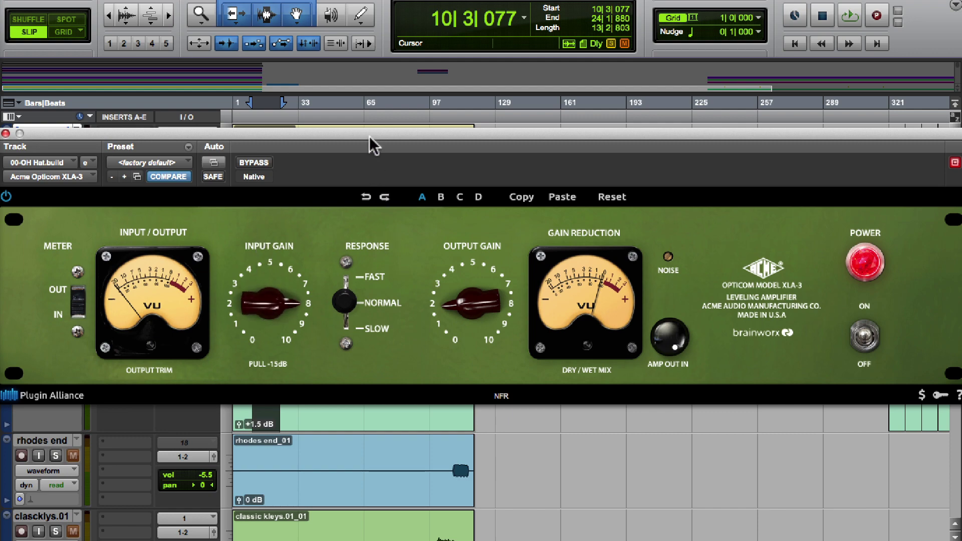
pyautogui.moveTo(368, 134); pyautogui.dragTo(369, 308)
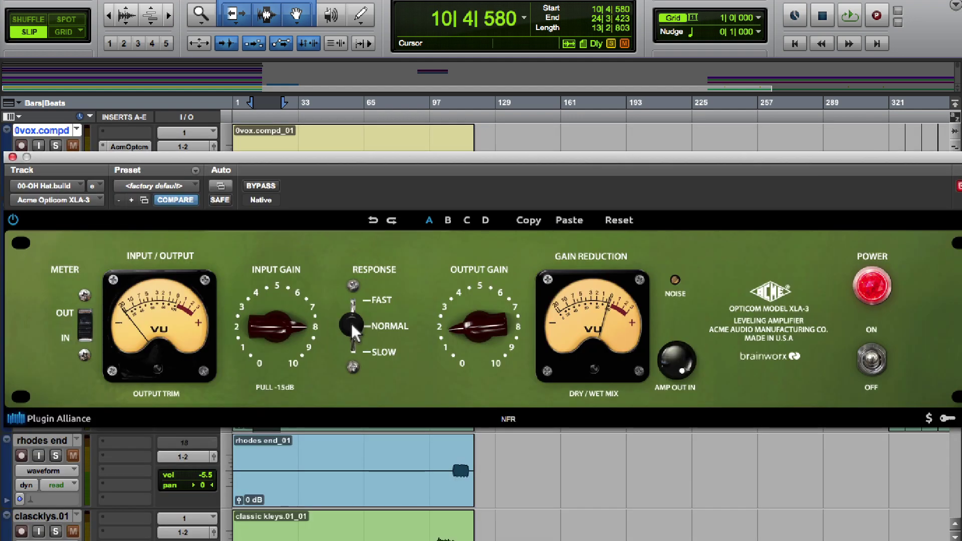
# Step: Set Response to Slow, then play while switching to Normal and Fast, ending back on Slow
pyautogui.moveTo(351, 323); pyautogui.dragTo(355, 357)
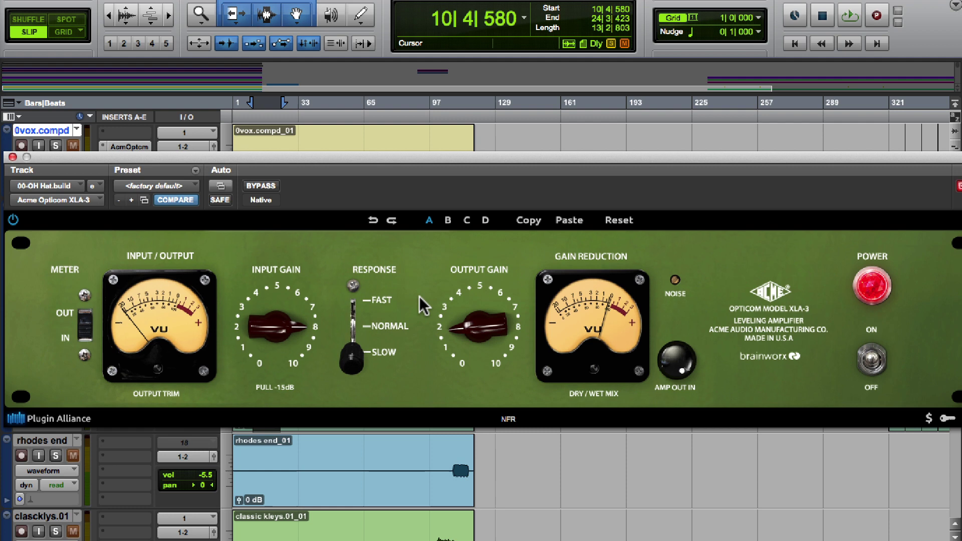
pyautogui.press('space')
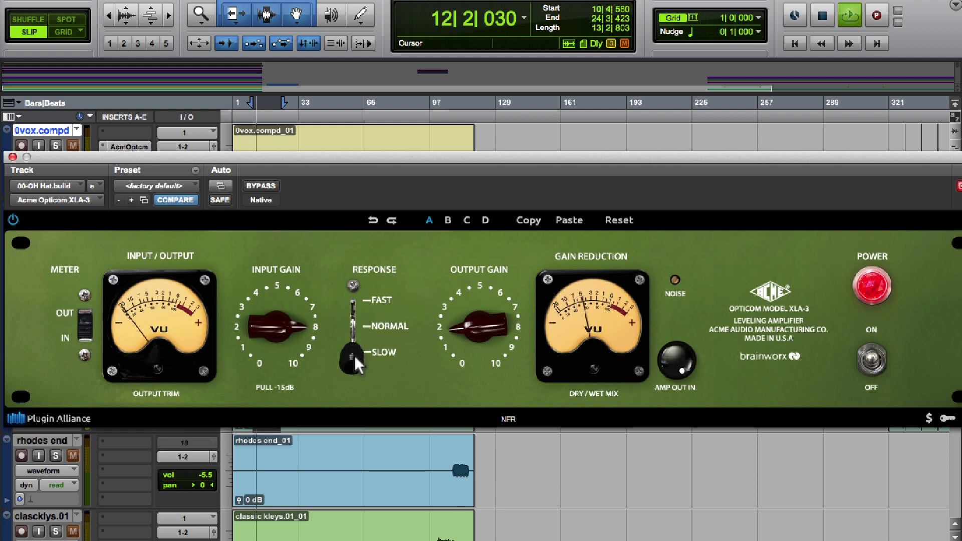
pyautogui.moveTo(353, 356); pyautogui.dragTo(356, 341)
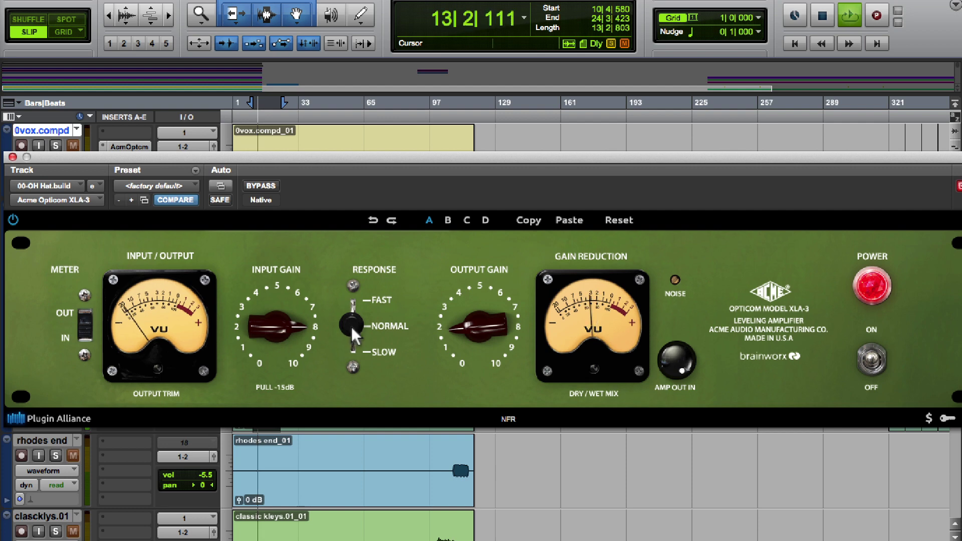
pyautogui.moveTo(351, 327); pyautogui.dragTo(353, 279)
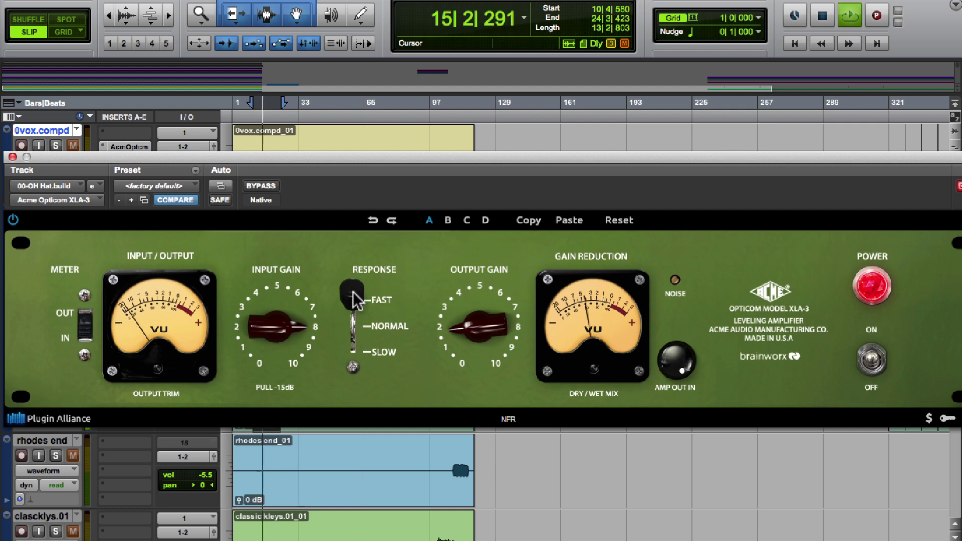
pyautogui.moveTo(354, 297); pyautogui.dragTo(359, 366)
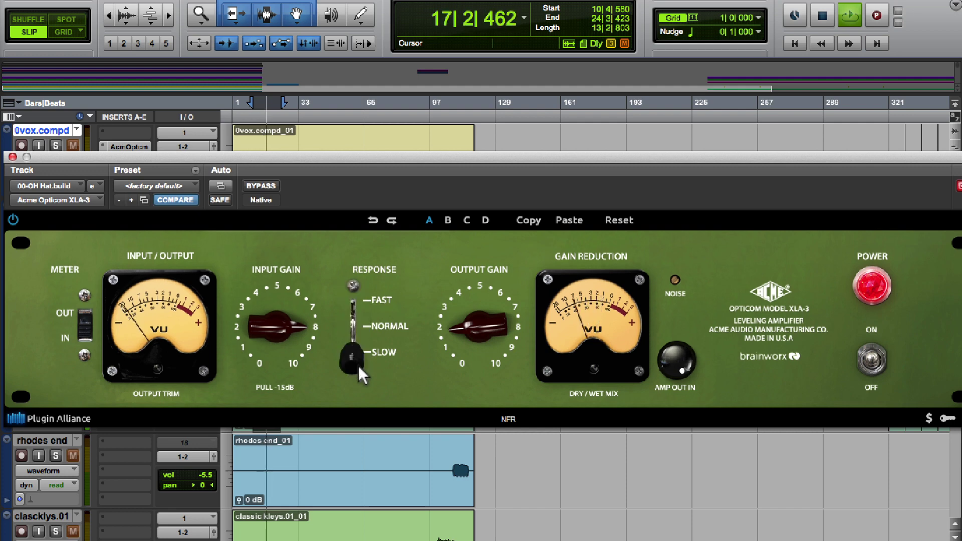
pyautogui.press('space')
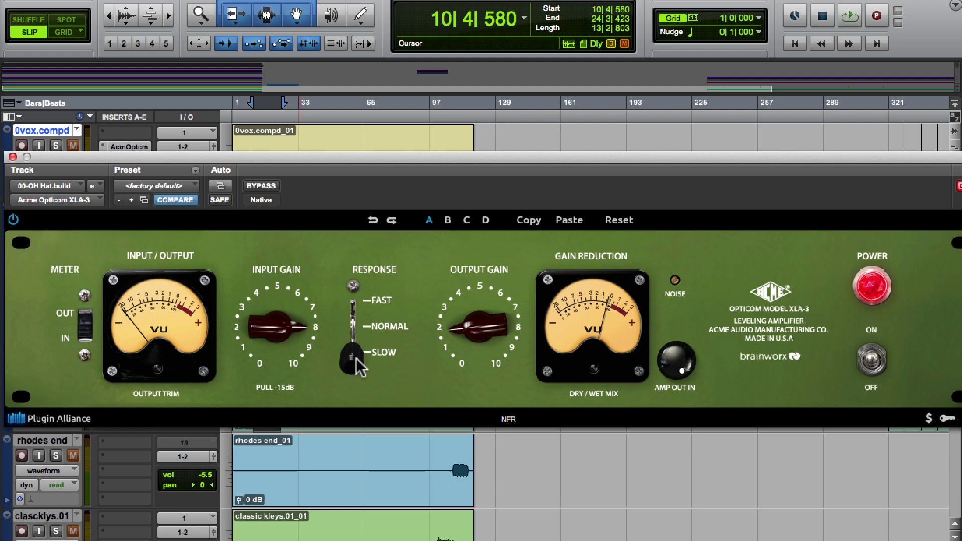
# Step: Switch the XLA-3 response from Slow to Normal during playback
pyautogui.press('space')
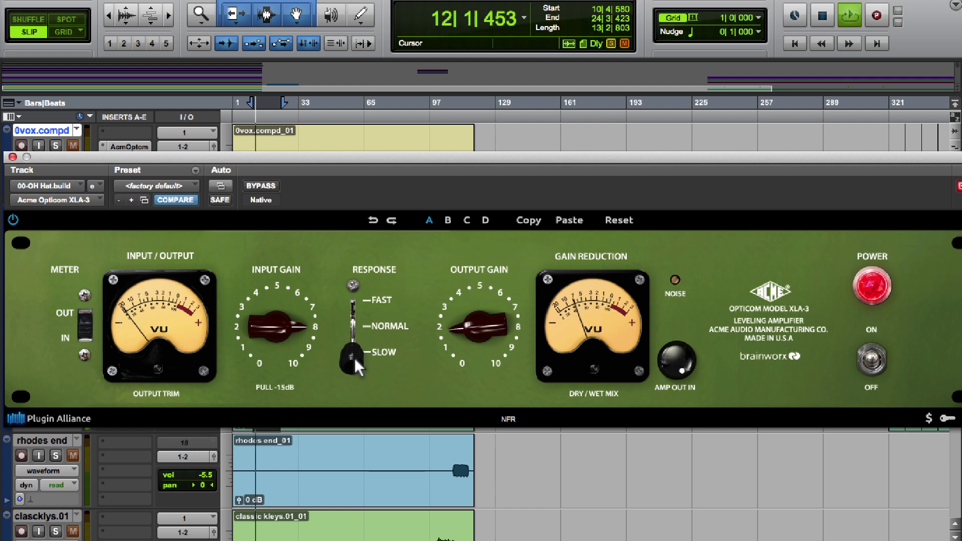
pyautogui.moveTo(354, 355); pyautogui.dragTo(350, 297)
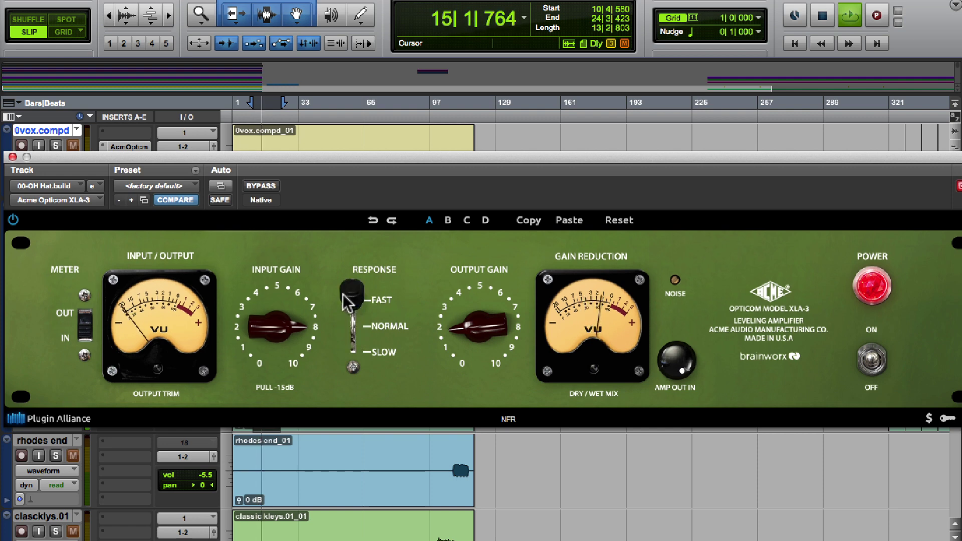
pyautogui.press('space')
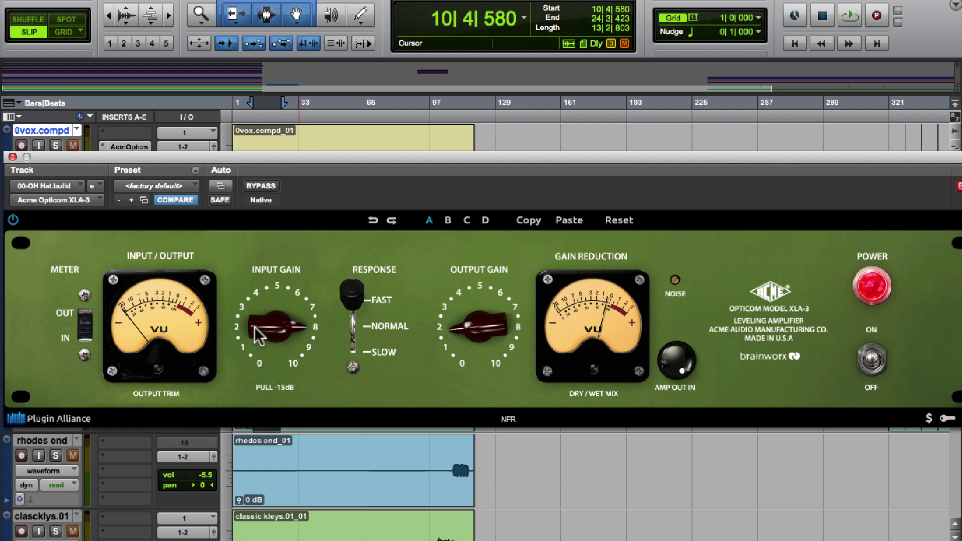
# Step: Lower the input gain from about 8 to 6 while listening, then move the plugin window aside
pyautogui.press('space')
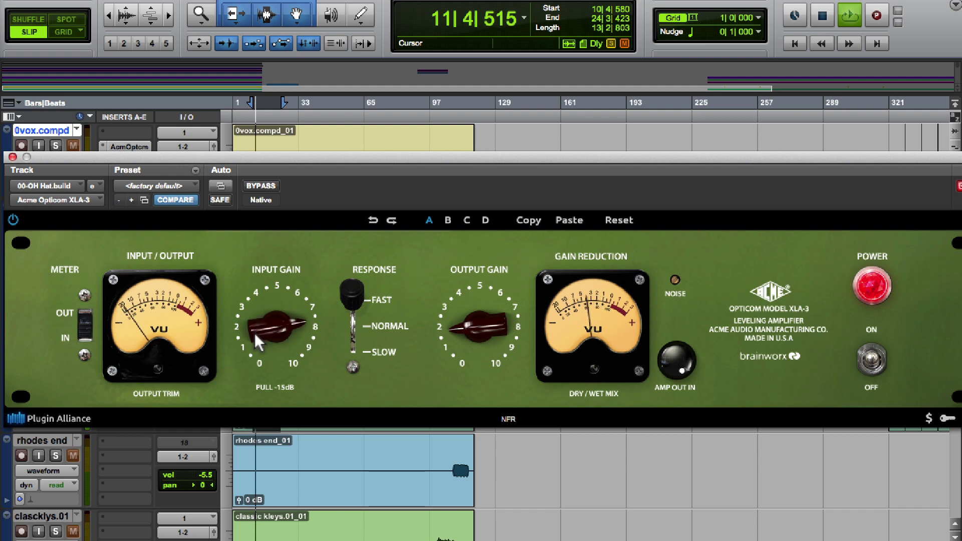
pyautogui.moveTo(254, 333); pyautogui.dragTo(289, 421)
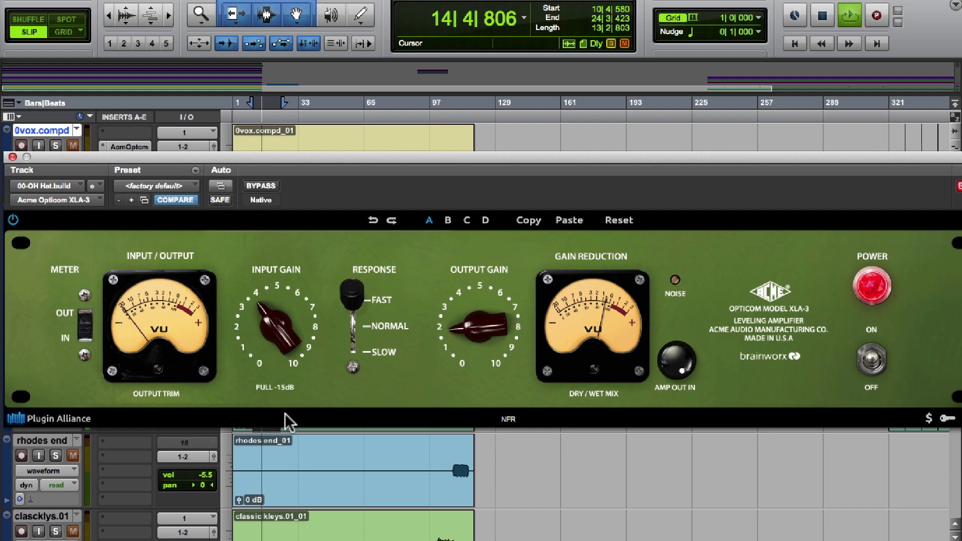
pyautogui.press('space')
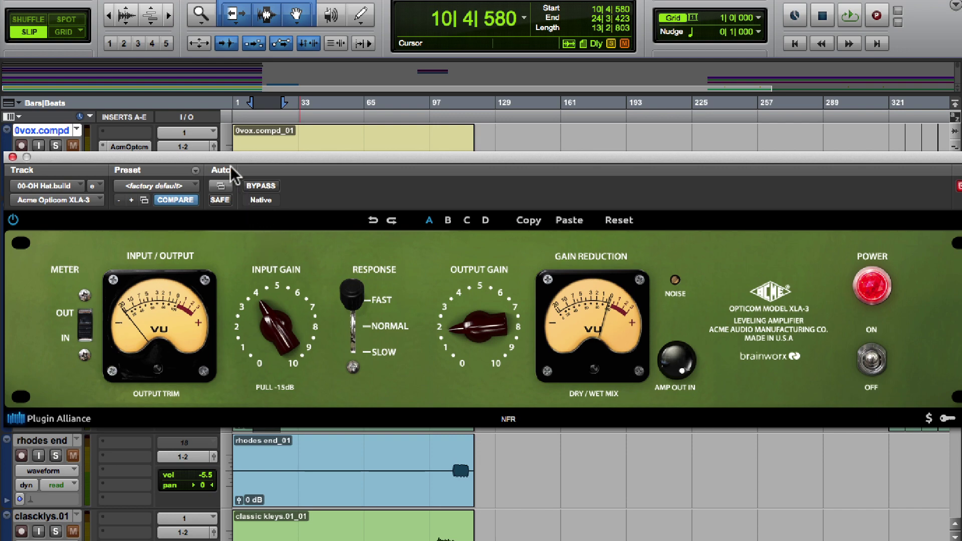
pyautogui.moveTo(223, 157); pyautogui.dragTo(365, 343)
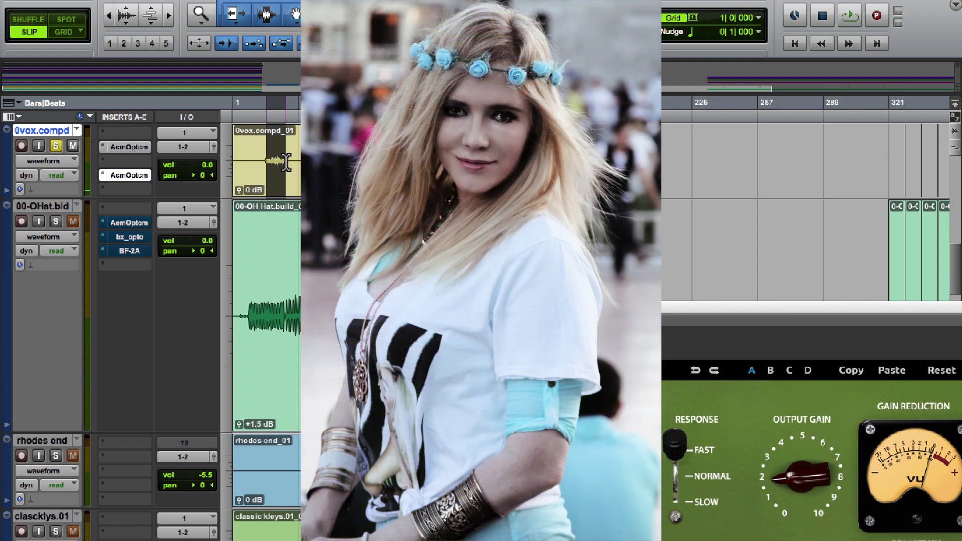
# Step: Make the 0vox.compd vocal track taller
pyautogui.moveTo(286, 162); pyautogui.dragTo(285, 162)
pyautogui.scroll(3, 286, 162)
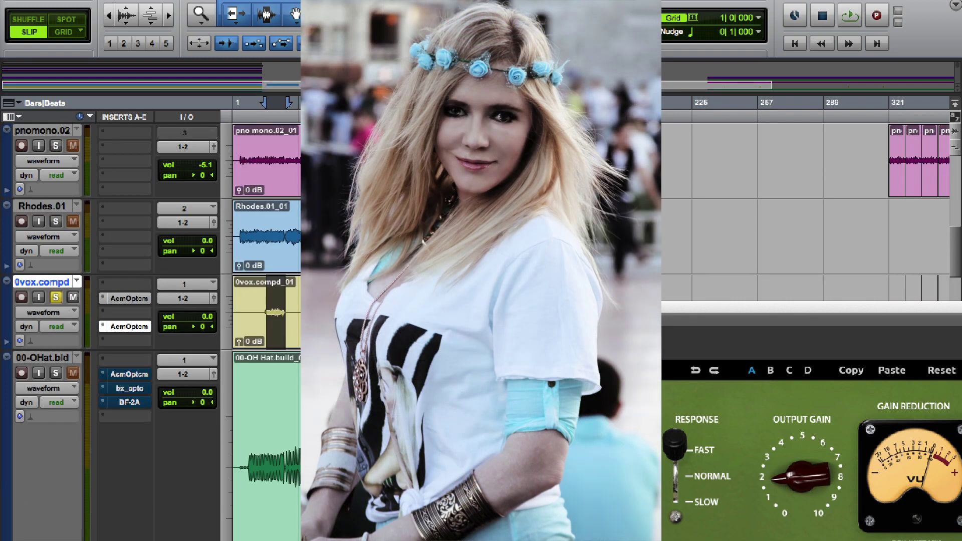
pyautogui.click(229, 301)
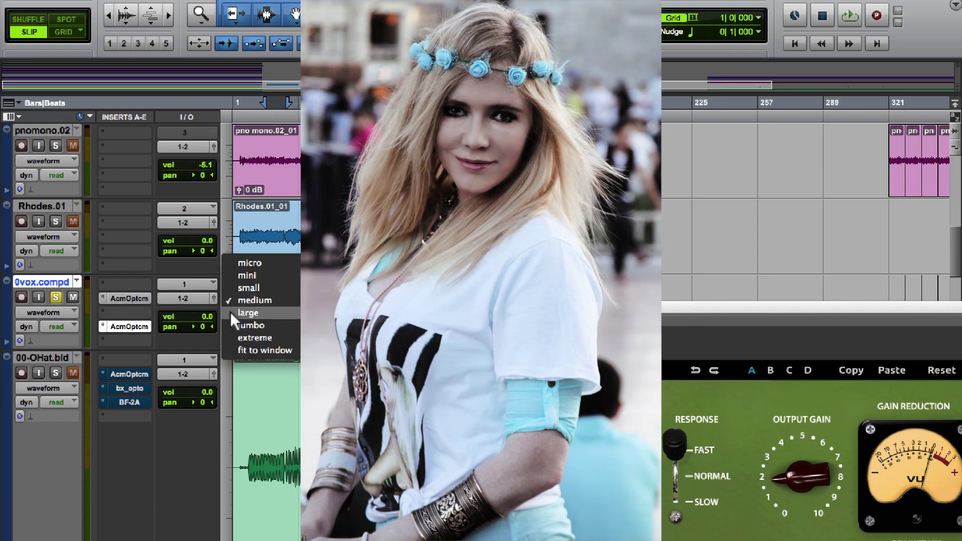
pyautogui.click(233, 314)
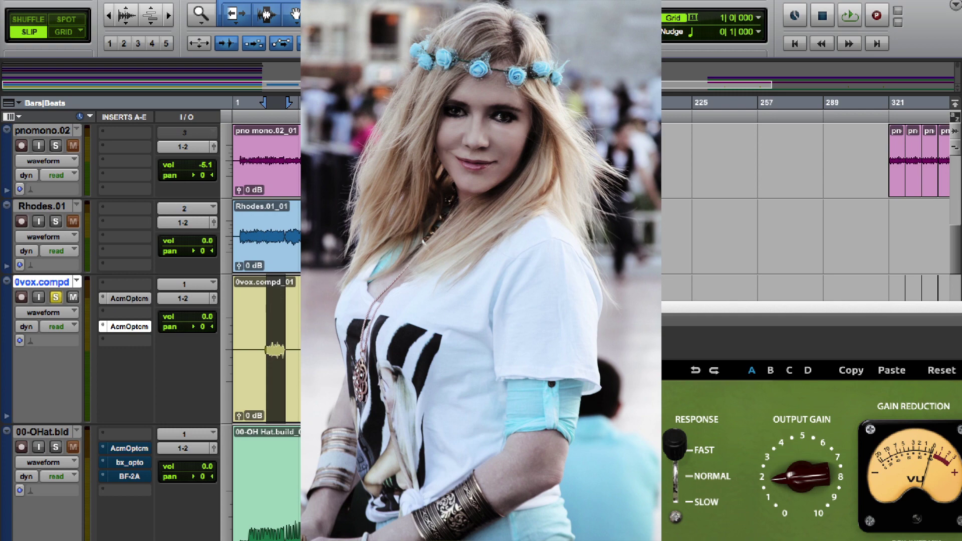
# Step: Open the vocal's Opticom XLA-3 and raise its input gain to about 7 during playback
pyautogui.click(130, 299)
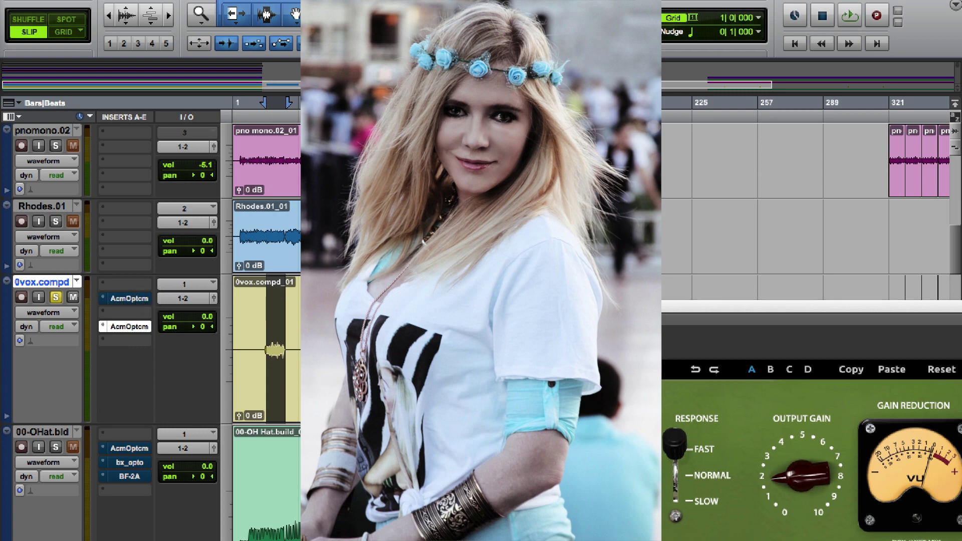
pyautogui.moveTo(478, 315); pyautogui.dragTo(449, 138)
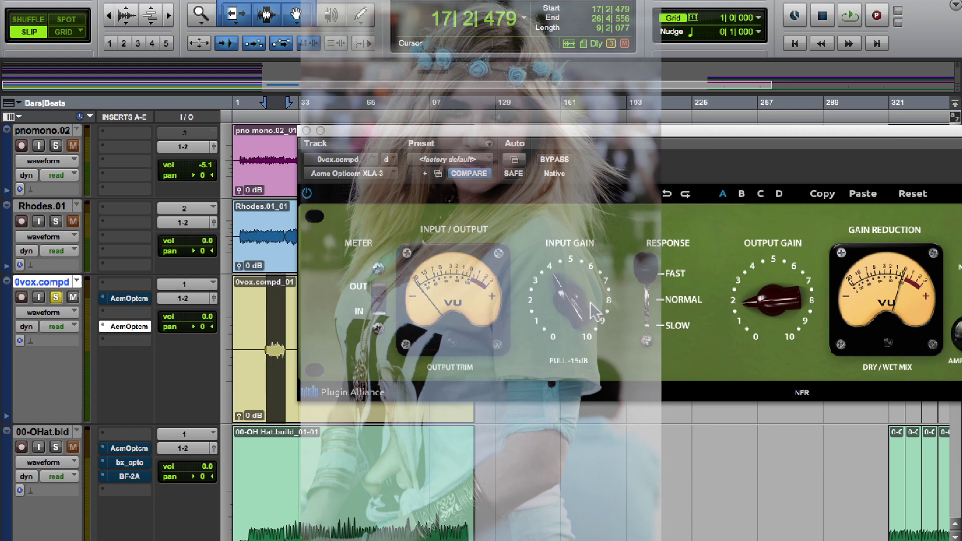
pyautogui.press('space')
pyautogui.moveTo(570, 300); pyautogui.dragTo(564, 253)
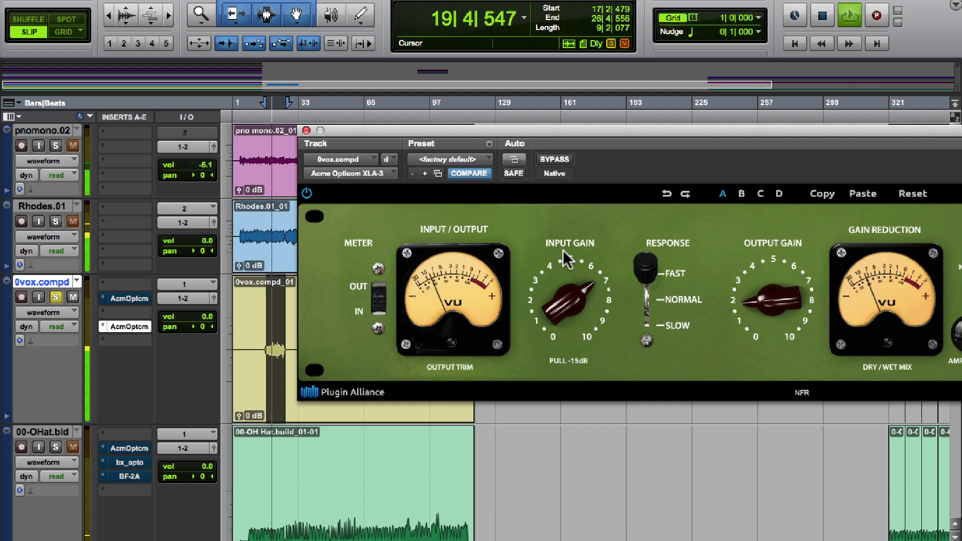
pyautogui.press('space')
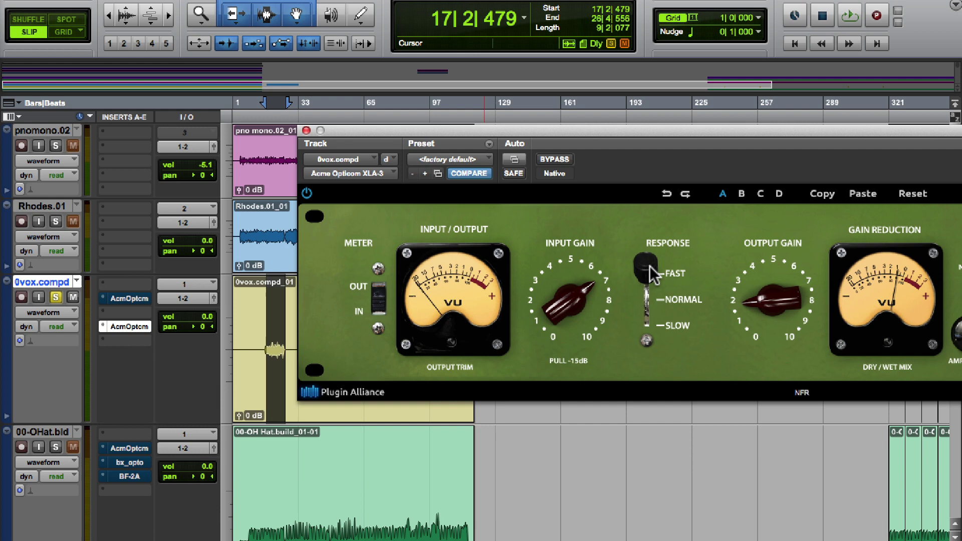
# Step: Audition the response at Normal and Slow, returning to Fast each time
pyautogui.press('space')
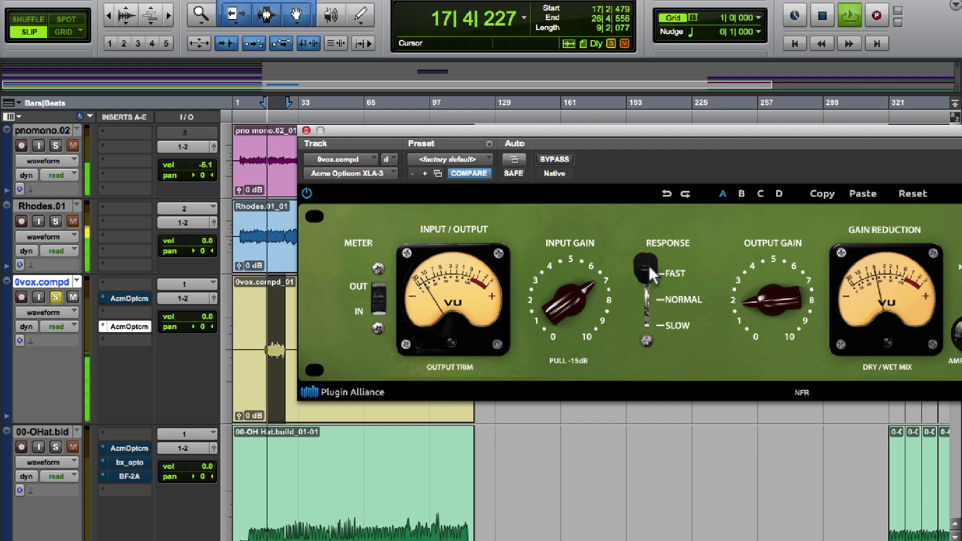
pyautogui.moveTo(648, 268); pyautogui.dragTo(652, 336)
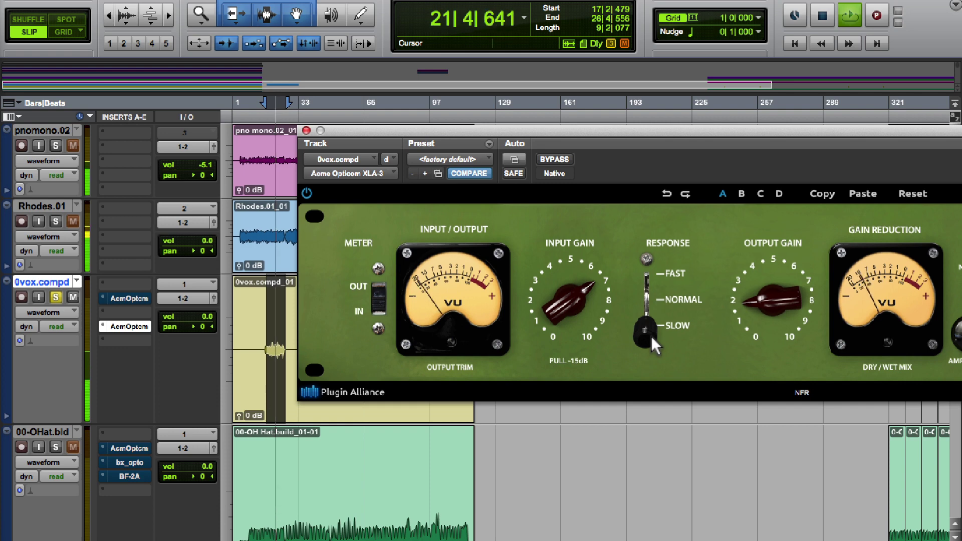
pyautogui.moveTo(651, 336); pyautogui.dragTo(648, 254)
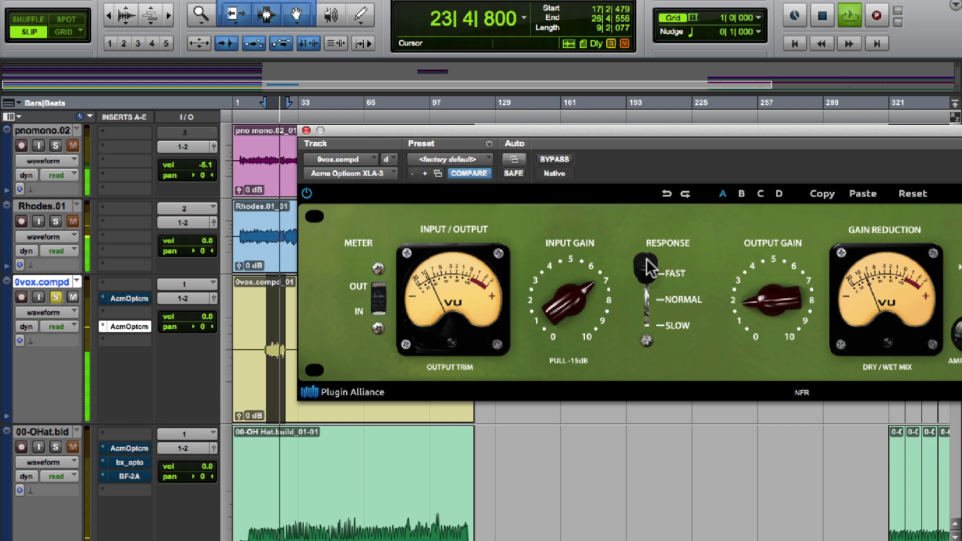
pyautogui.press('space')
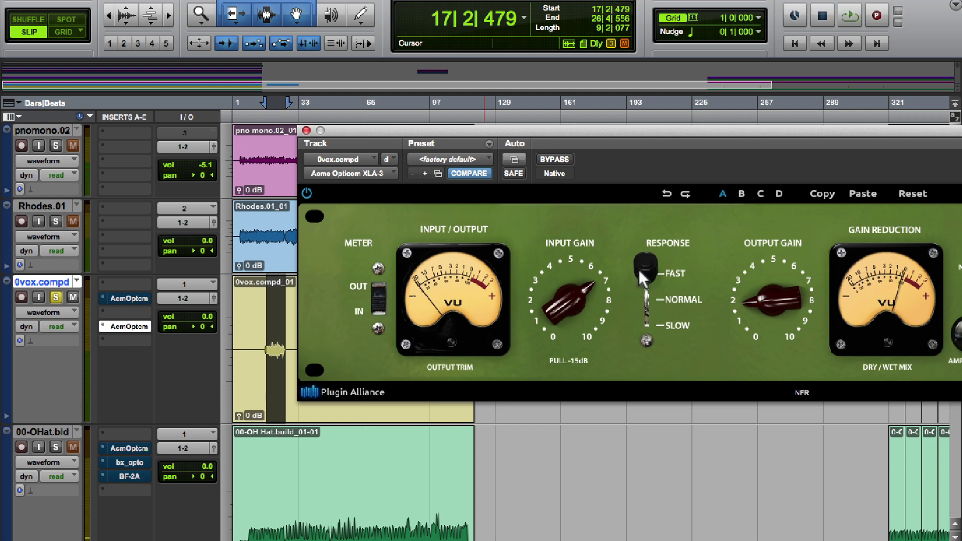
pyautogui.moveTo(642, 302); pyautogui.dragTo(644, 270)
pyautogui.moveTo(573, 127); pyautogui.dragTo(283, 65)
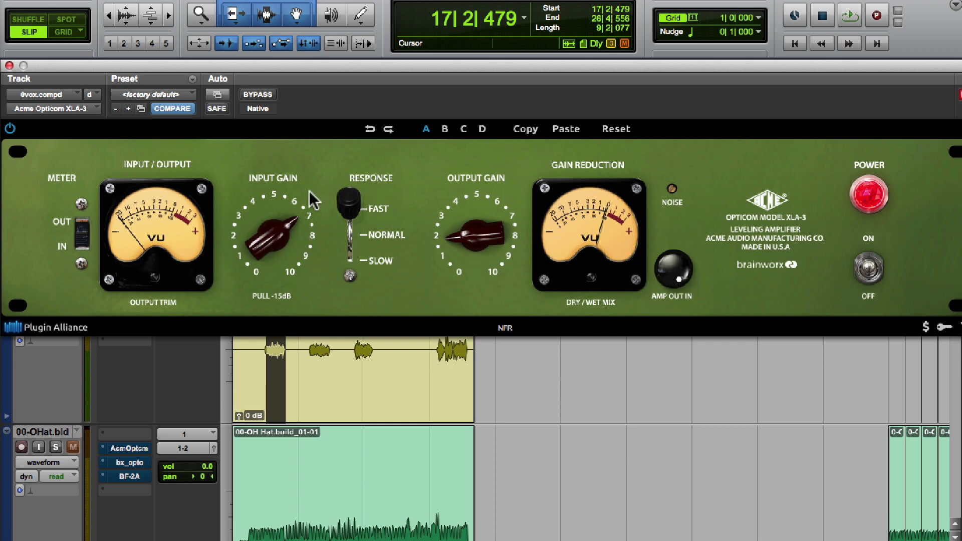
# Step: Toggle the amp output stage off and back, and lower the input gain to about 2
pyautogui.click(680, 271)
pyautogui.click(671, 268)
pyautogui.moveTo(259, 252); pyautogui.dragTo(275, 330)
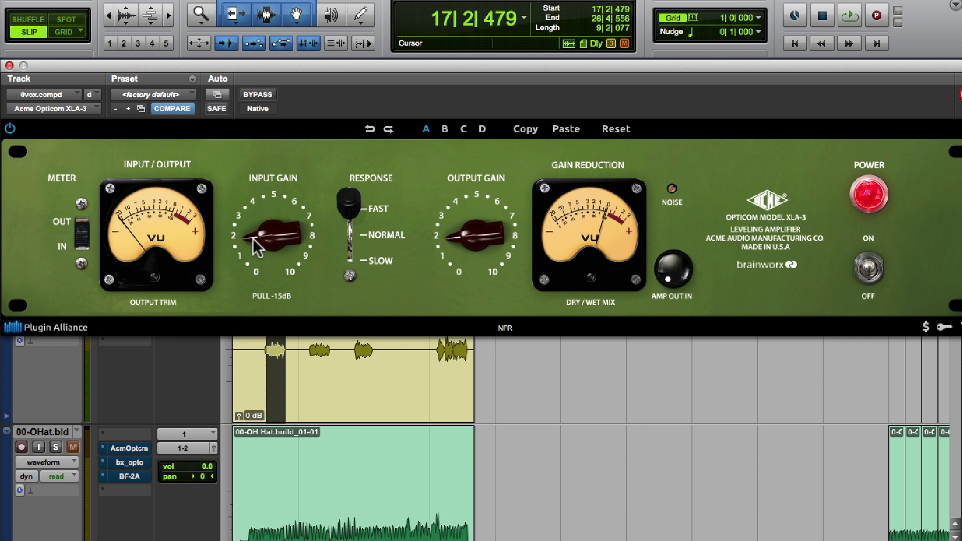
# Step: While playing, push input gain from 6 up to about 9 and set output gain near 5.5
pyautogui.press('space')
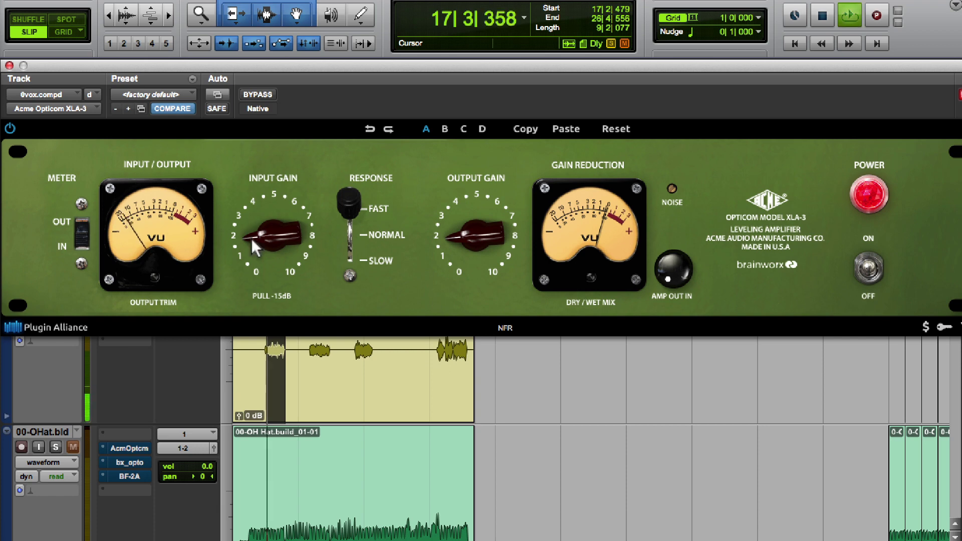
pyautogui.moveTo(252, 239); pyautogui.dragTo(254, 185)
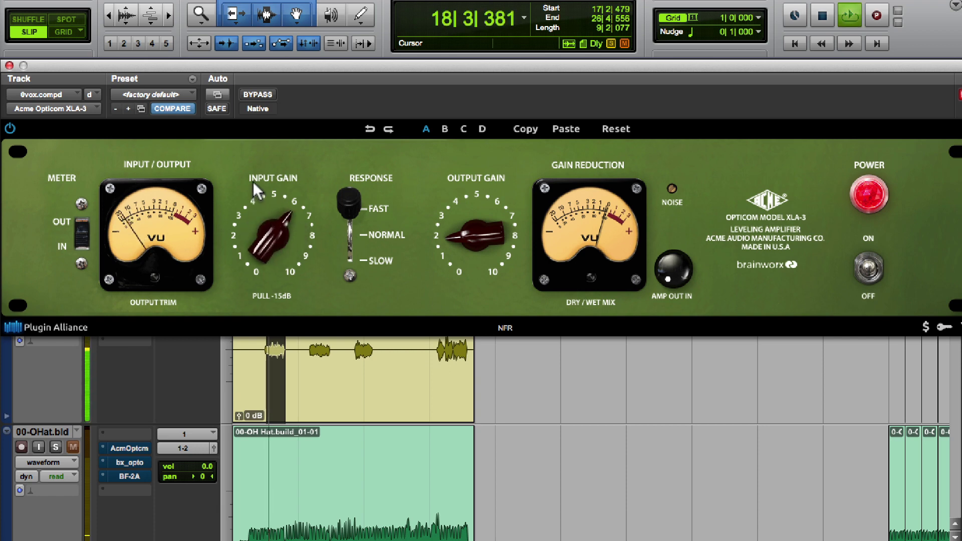
pyautogui.moveTo(462, 239); pyautogui.dragTo(464, 263)
pyautogui.moveTo(253, 245); pyautogui.dragTo(258, 220)
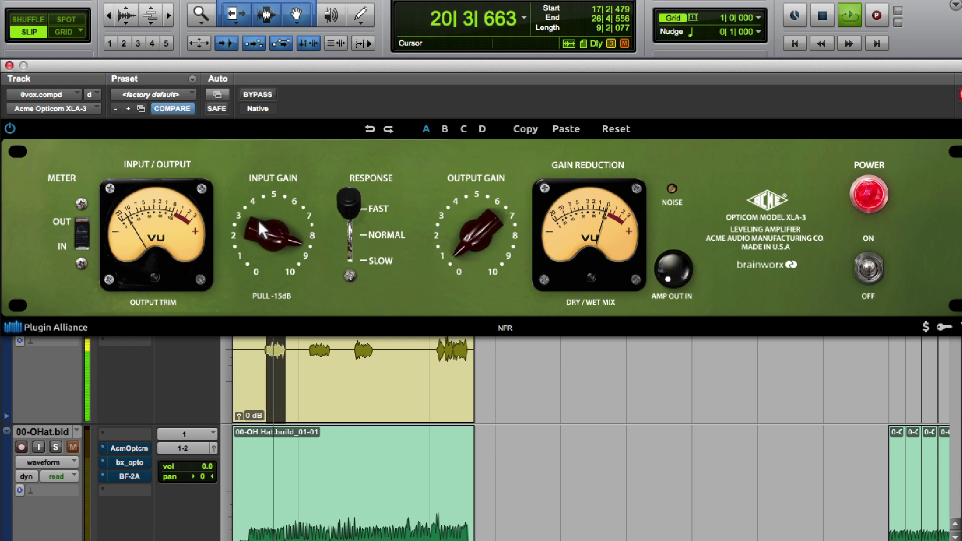
pyautogui.moveTo(464, 270); pyautogui.dragTo(464, 247)
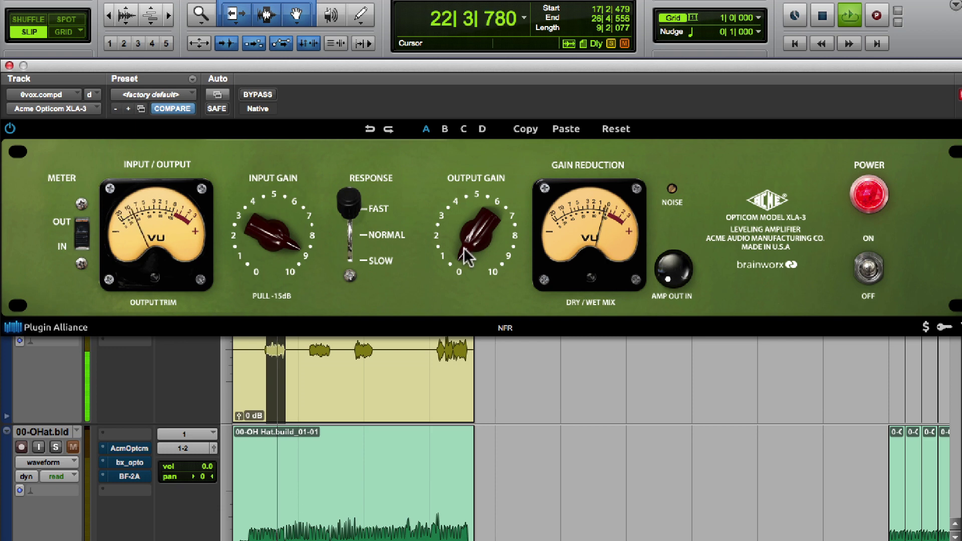
pyautogui.press('space')
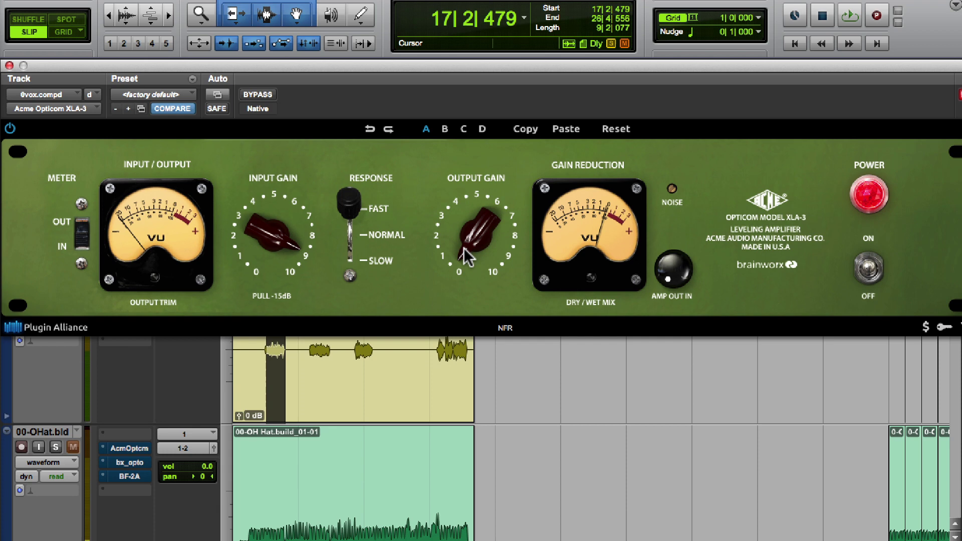
# Step: Drop input gain to about 1, raise output gain to about 4, listen, then switch the amp output in
pyautogui.moveTo(255, 236); pyautogui.dragTo(291, 366)
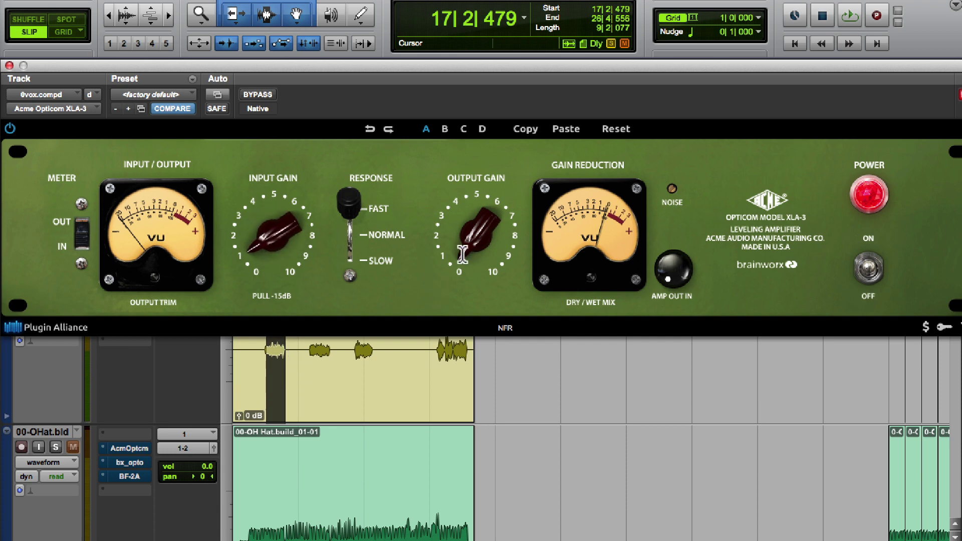
pyautogui.moveTo(466, 252); pyautogui.dragTo(462, 180)
pyautogui.press('space')
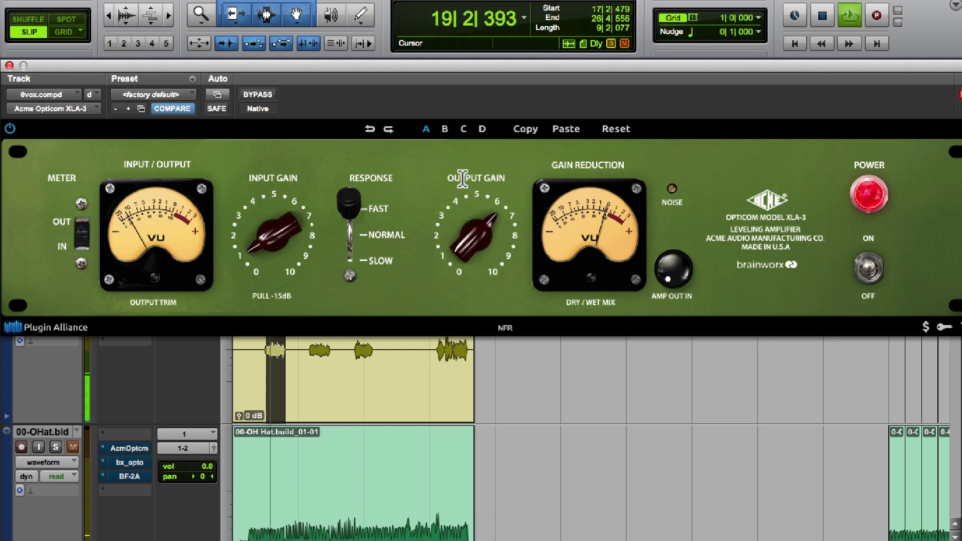
pyautogui.press('space')
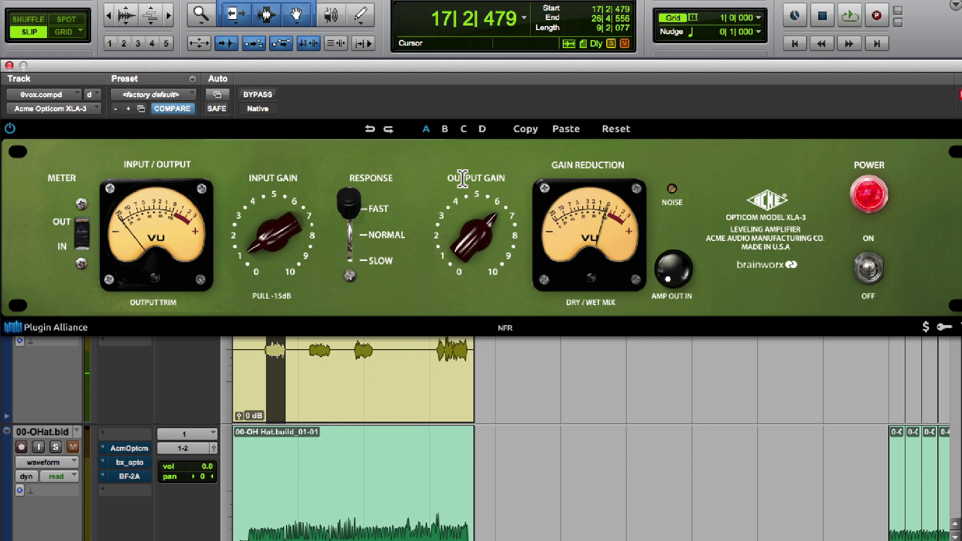
pyautogui.click(673, 270)
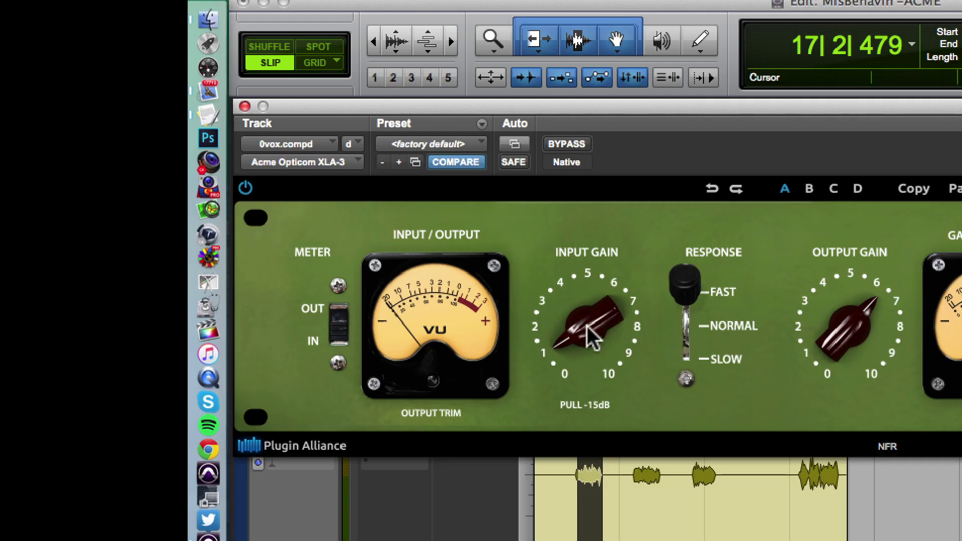
# Step: Turn the vocal XLA-3's Input Gain knob further up while it plays, then stop playback
pyautogui.moveTo(587, 325); pyautogui.dragTo(558, 279)
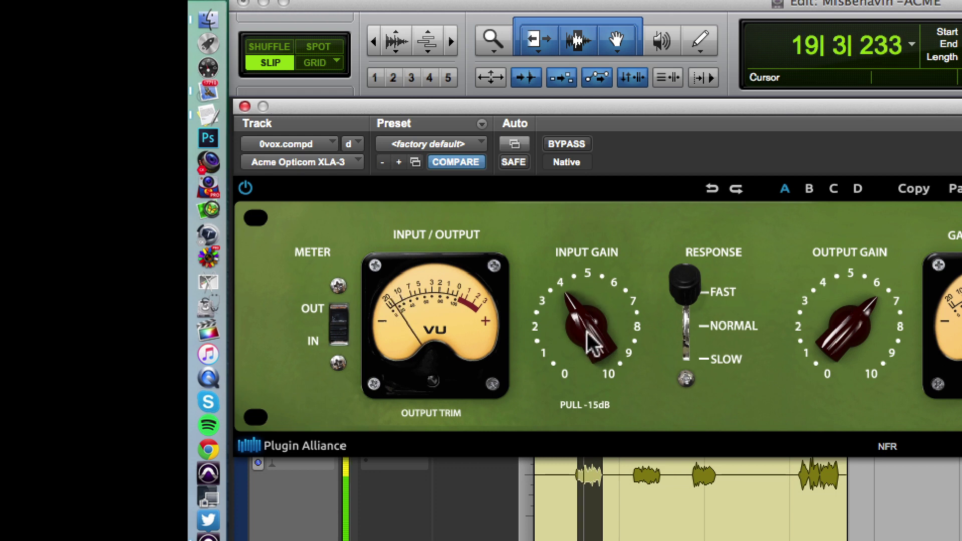
pyautogui.press('space')
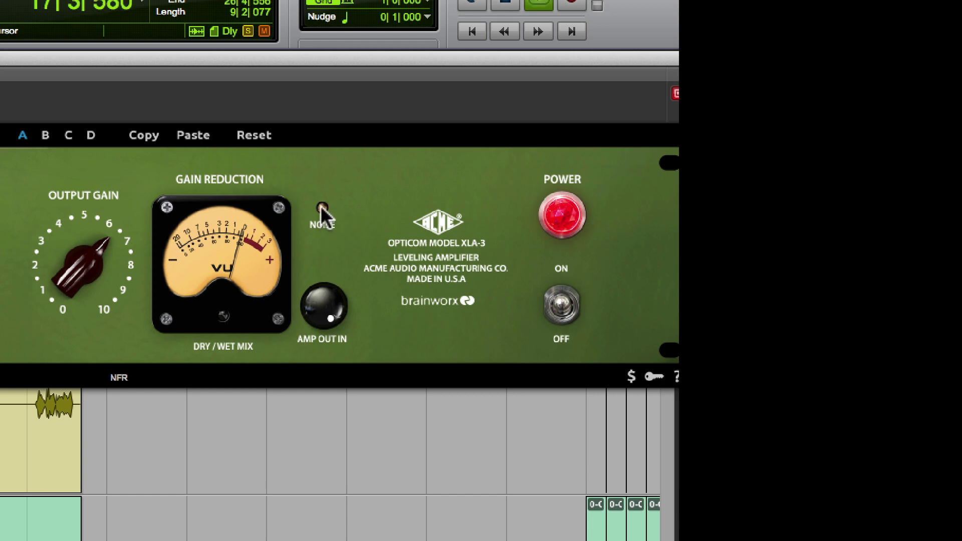
# Step: Turn the noise level all the way down, then set it around -100 dB during playback
pyautogui.moveTo(320, 206)
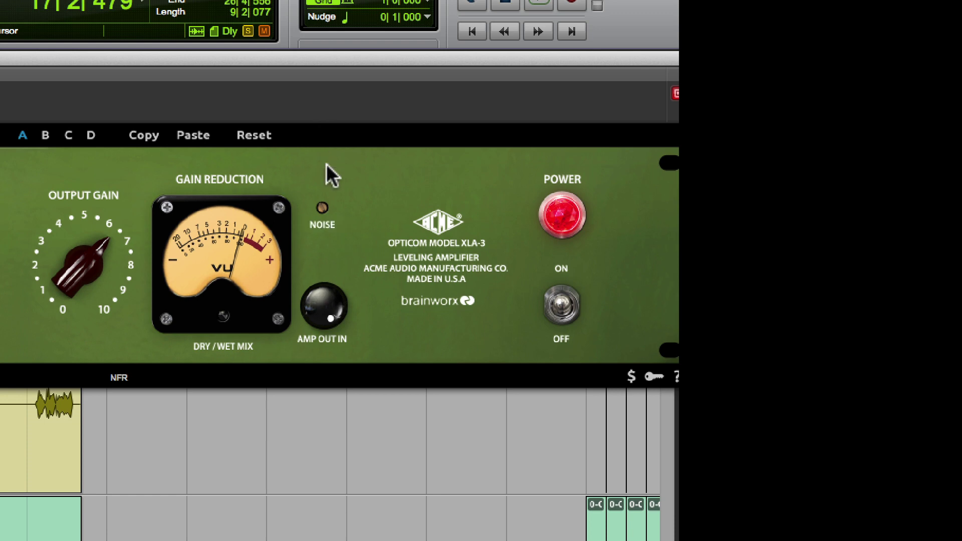
pyautogui.moveTo(320, 210); pyautogui.dragTo(322, 398)
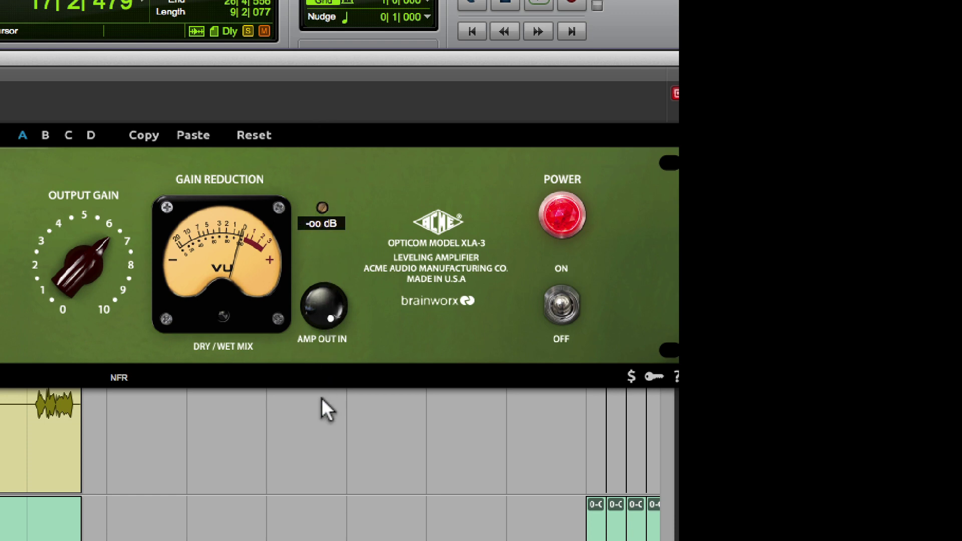
pyautogui.press('space')
pyautogui.press('space')
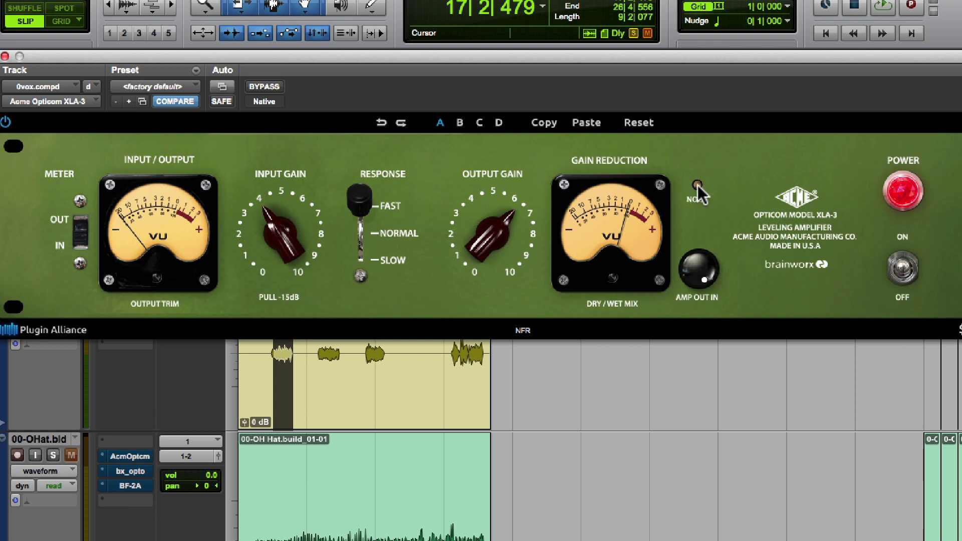
pyautogui.moveTo(699, 193); pyautogui.dragTo(696, 161)
# Step: Raise input gain to about 9.5 and lower output gain to about 2
pyautogui.moveTo(471, 239); pyautogui.dragTo(493, 301)
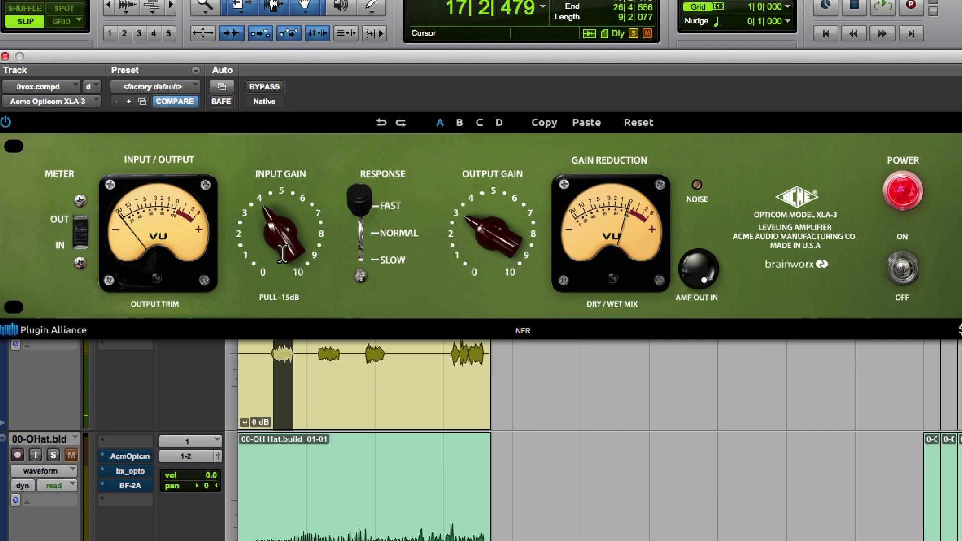
pyautogui.moveTo(283, 254); pyautogui.dragTo(260, 126)
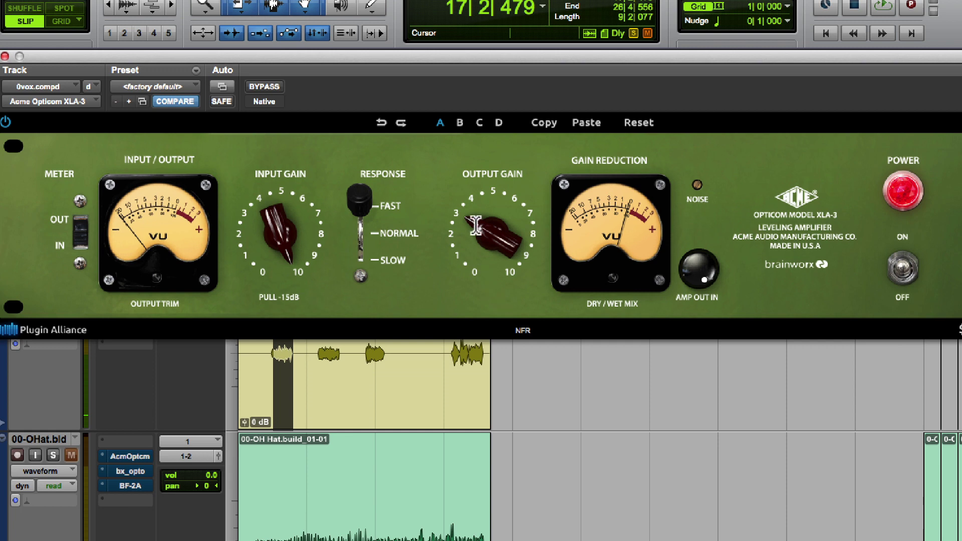
pyautogui.moveTo(476, 225); pyautogui.dragTo(482, 278)
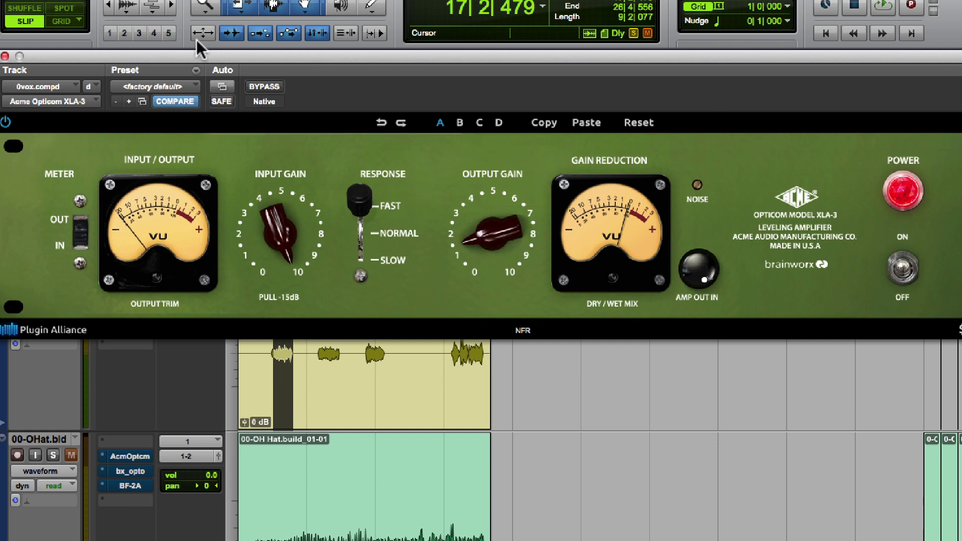
# Step: Move the second AcmOptcm insert from 0vox.compd onto 00-OHat.bld's fourth slot, then toggle its bypass off and on
pyautogui.moveTo(136, 57); pyautogui.dragTo(457, 0)
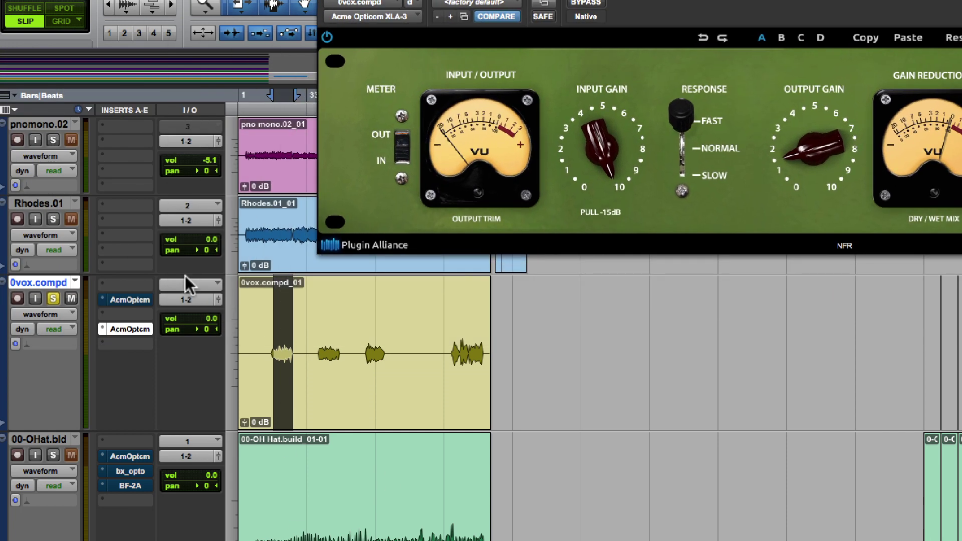
pyautogui.moveTo(122, 329); pyautogui.dragTo(126, 500)
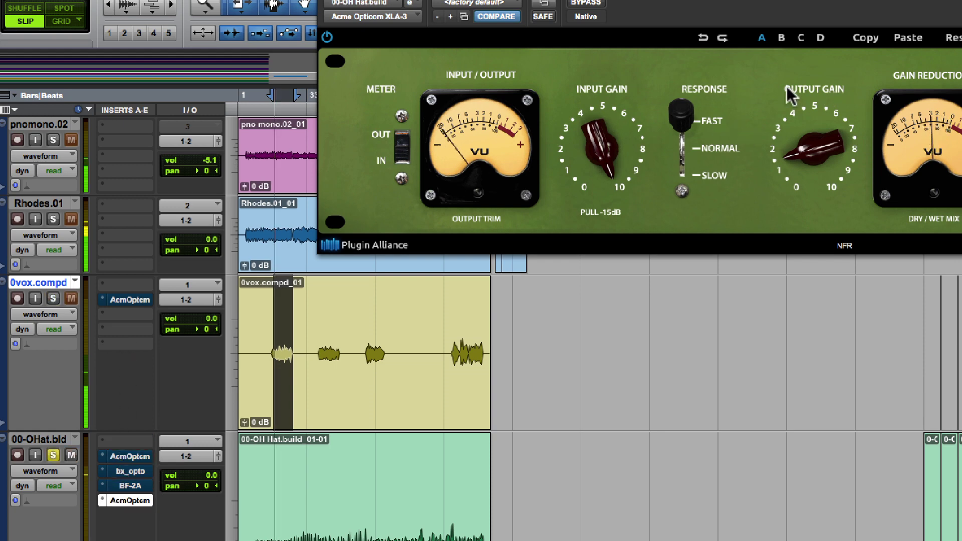
pyautogui.moveTo(666, 7); pyautogui.dragTo(517, 5)
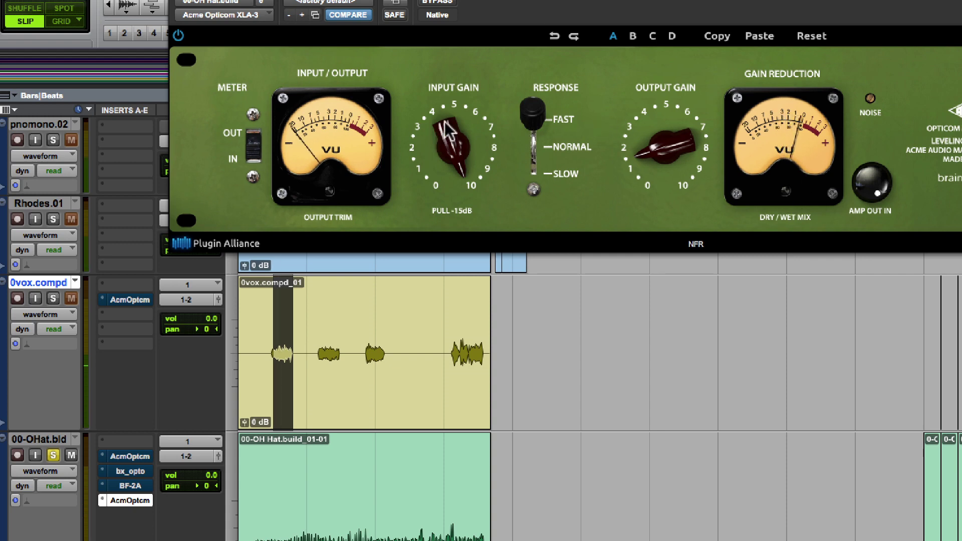
pyautogui.click(438, 3)
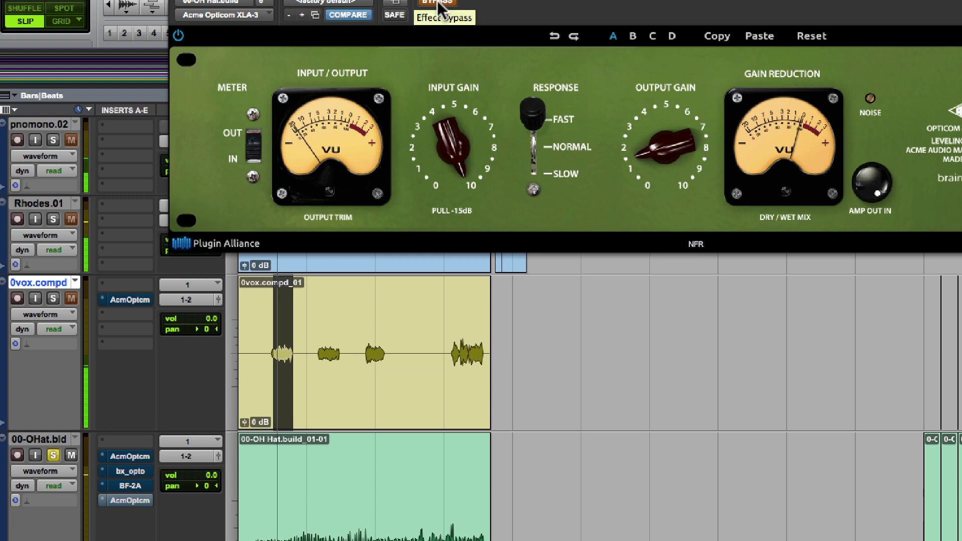
pyautogui.click(437, 2)
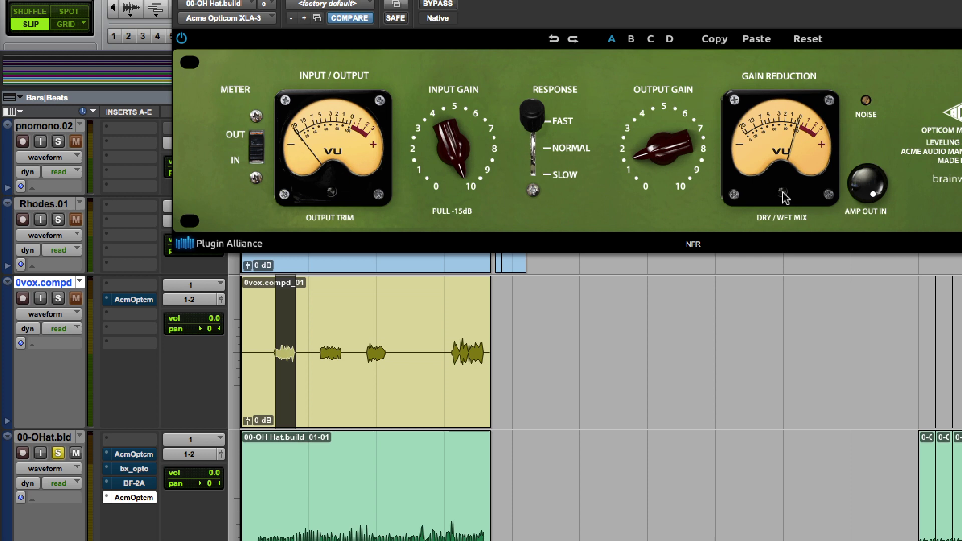
# Step: Bring the overhead Opticom's dry/wet mix down from 100% to about 54%
pyautogui.moveTo(785, 198); pyautogui.dragTo(785, 238)
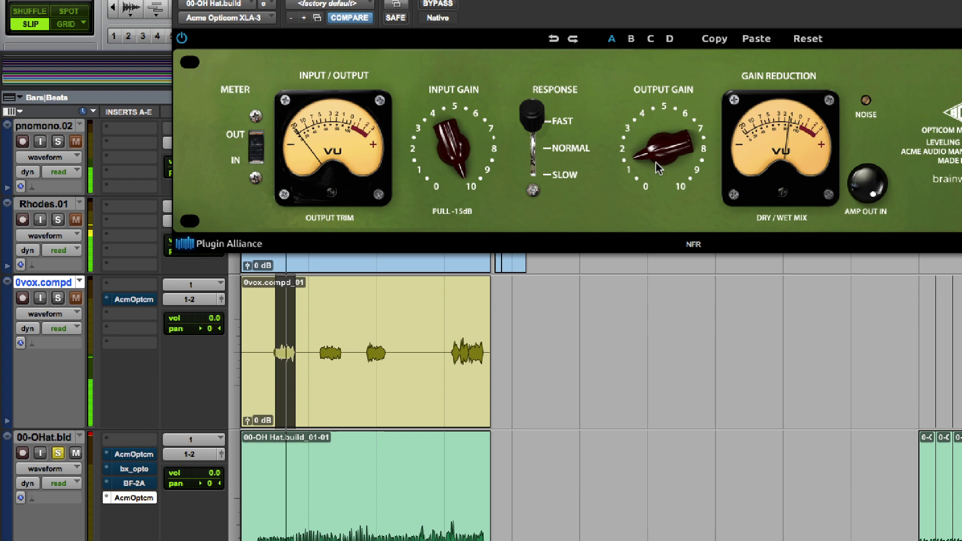
pyautogui.moveTo(663, 167); pyautogui.dragTo(663, 182)
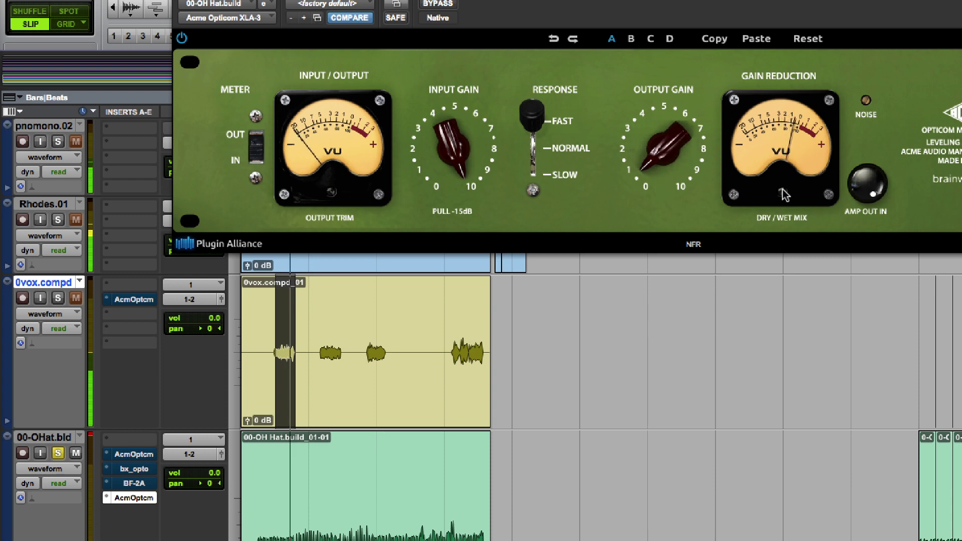
pyautogui.moveTo(783, 194); pyautogui.dragTo(775, 135)
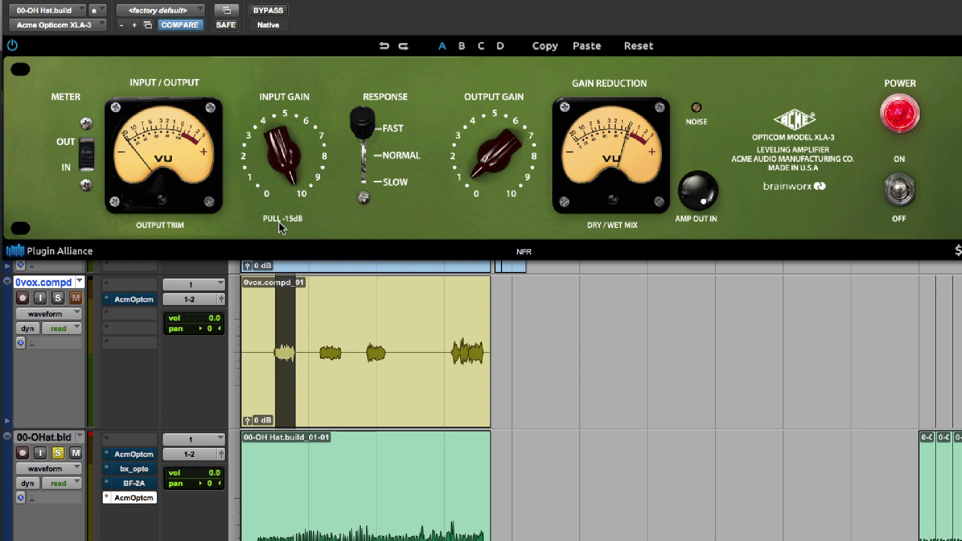
# Step: Drop the overhead Opticom's output trim to -8.5 dB, then bypass it and close its window
pyautogui.moveTo(162, 203)
pyautogui.mouseDown()
pyautogui.moveTo(164, 246)
pyautogui.moveTo(162, 207)
pyautogui.mouseUp()
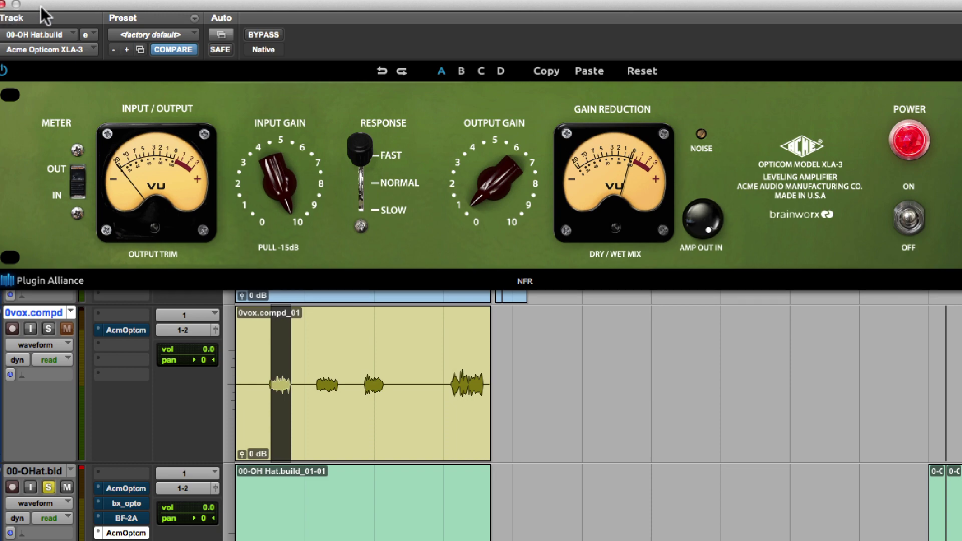
pyautogui.moveTo(46, 7); pyautogui.dragTo(70, 15)
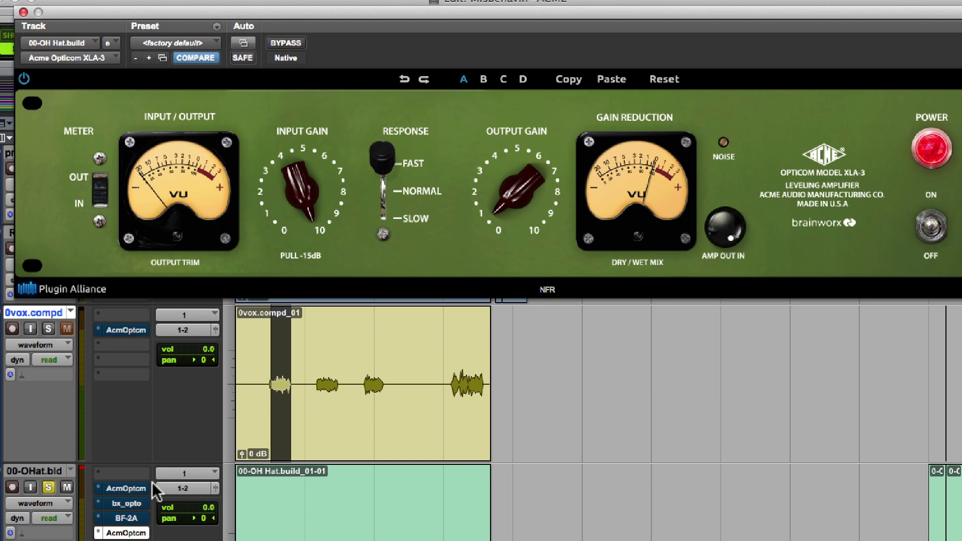
pyautogui.keyDown('super'); pyautogui.click(120, 534); pyautogui.keyUp('super')
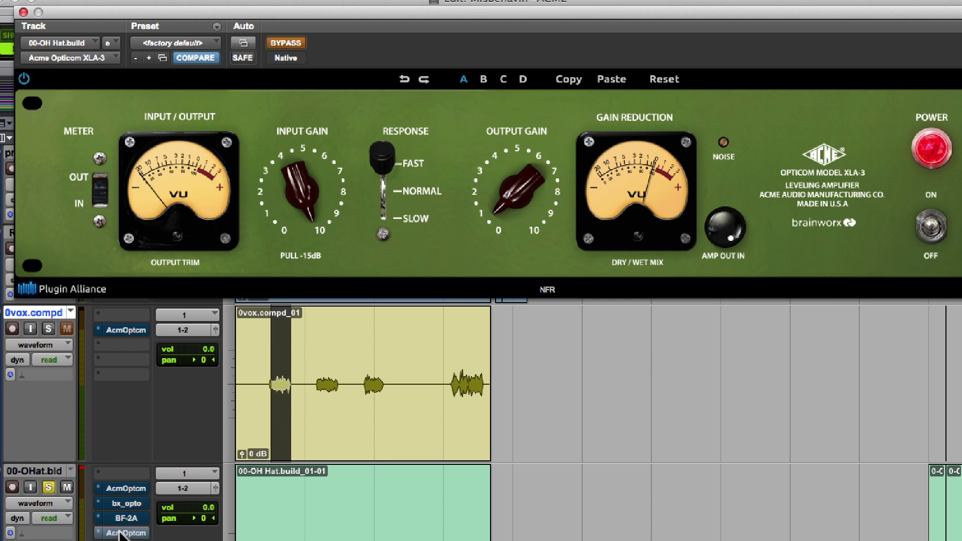
pyautogui.click(23, 12)
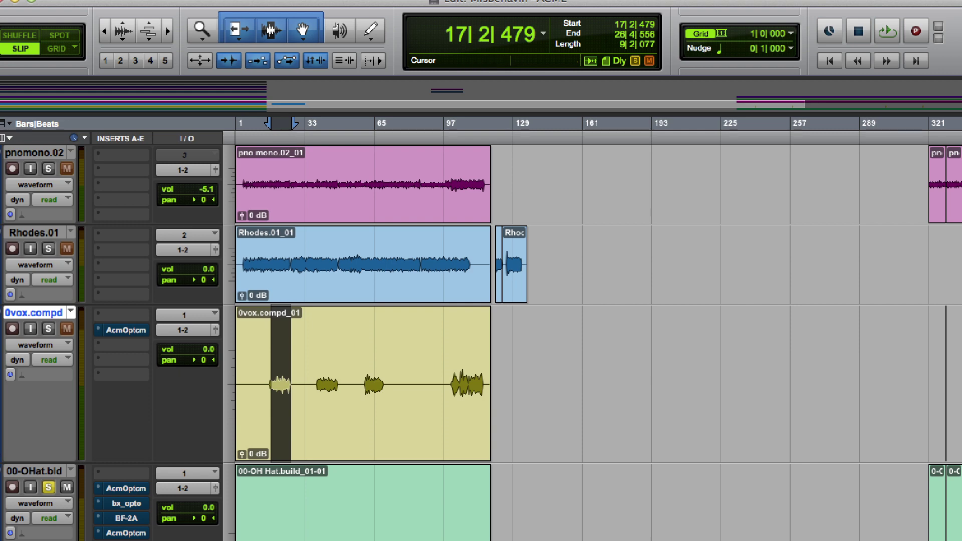
pyautogui.scroll(-5, 150, 351)
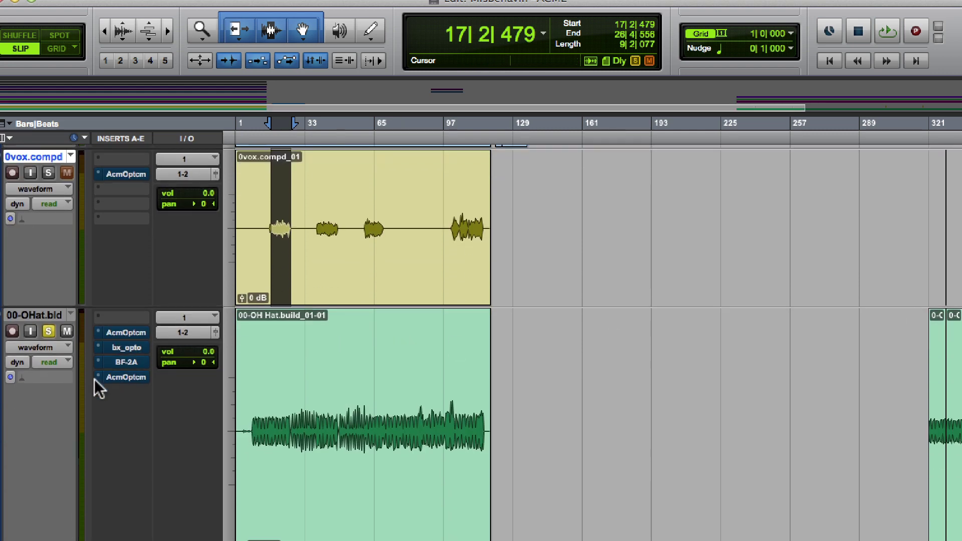
# Step: Remove the fourth Opticom insert from 00-OHat.bld and select bars 11 to 24 on that track
pyautogui.click(99, 377)
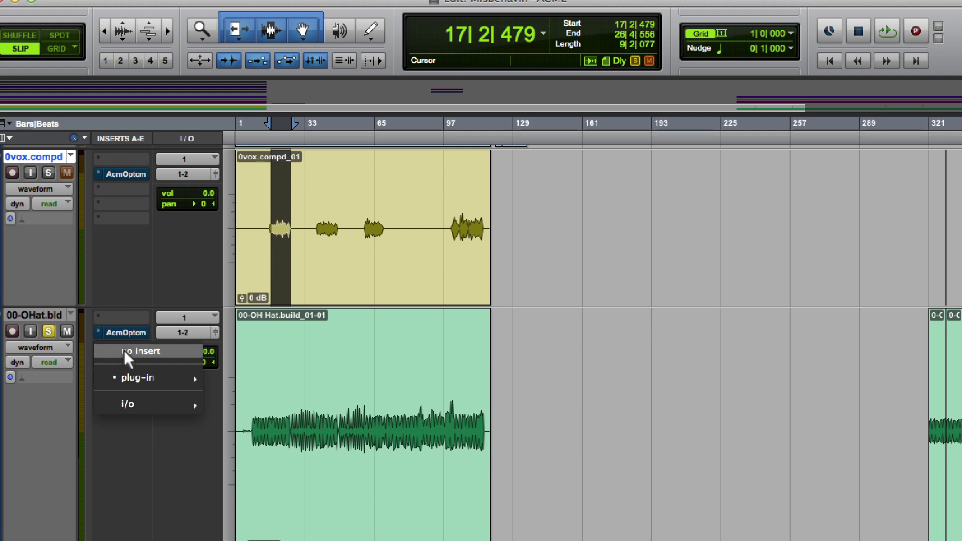
pyautogui.click(124, 351)
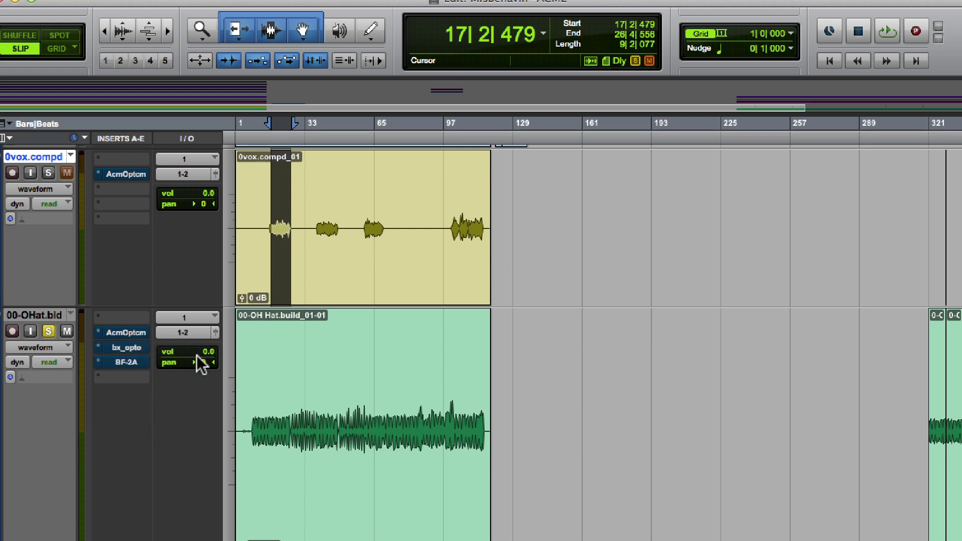
pyautogui.click(258, 419)
pyautogui.moveTo(258, 419); pyautogui.dragTo(286, 428)
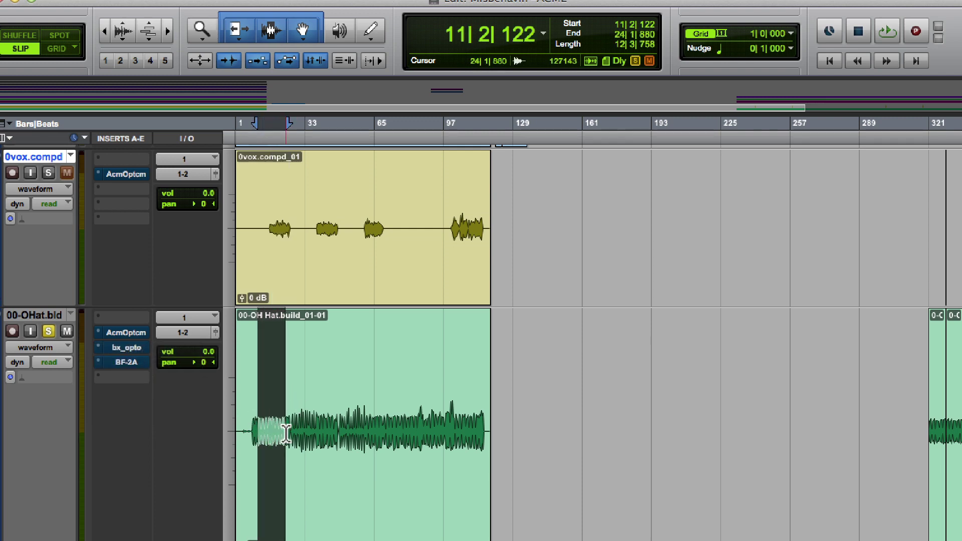
# Step: Open the overhead's first Opticom XLA-3 and switch the plugin view to bx_opto, then BF-2A
pyautogui.click(125, 333)
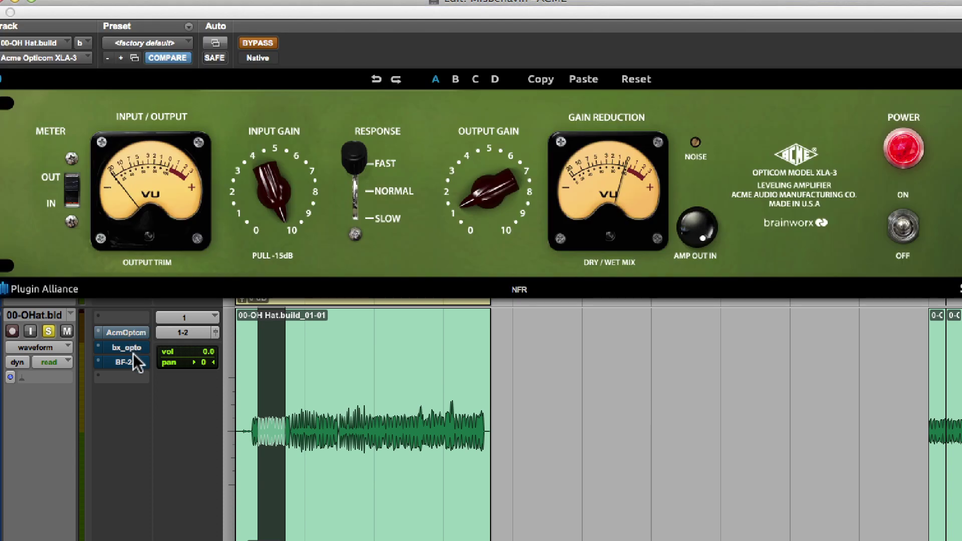
pyautogui.click(123, 347)
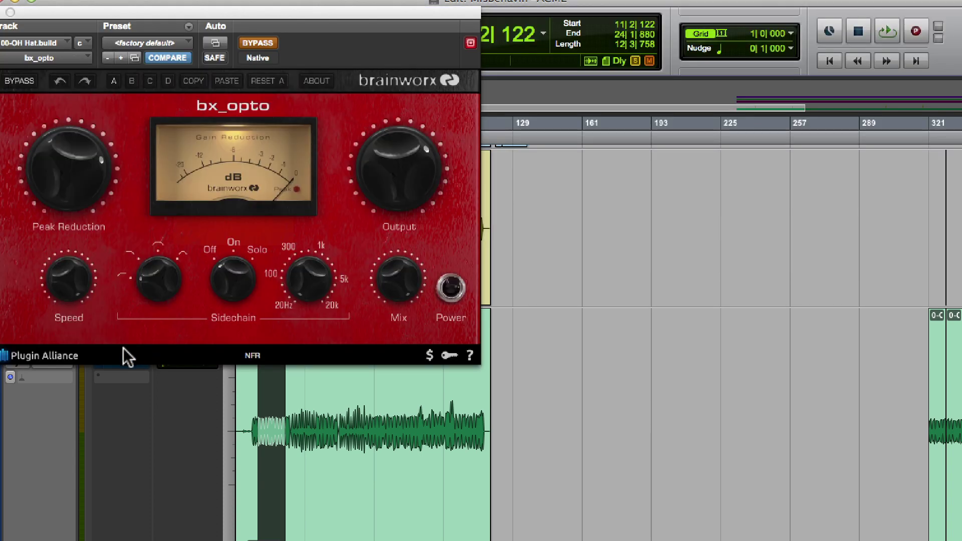
pyautogui.moveTo(113, 8); pyautogui.dragTo(419, 14)
pyautogui.click(120, 362)
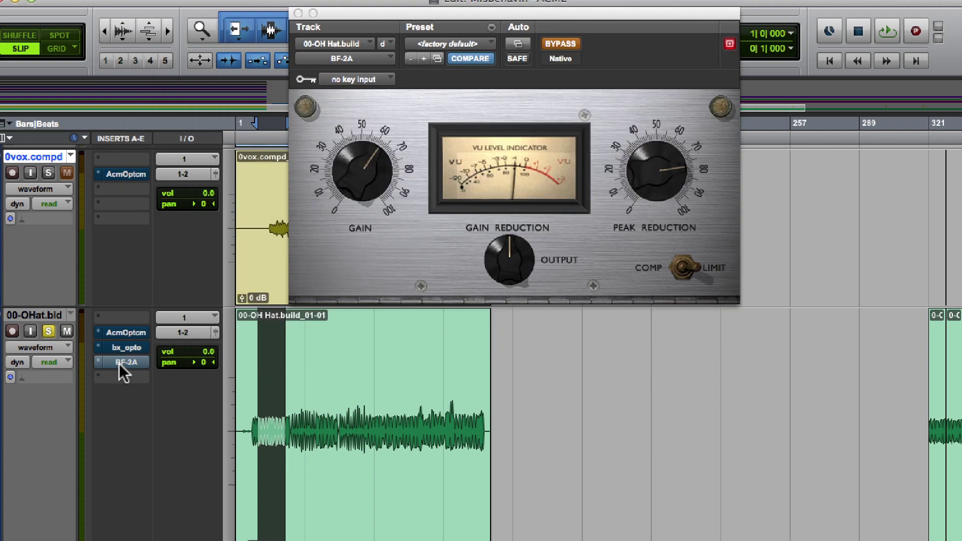
# Step: Toggle the overhead's Opticom and BF-2A in and out, bringing the Opticom XLA-3 back up
pyautogui.keyDown('super'); pyautogui.click(118, 332); pyautogui.keyUp('super')
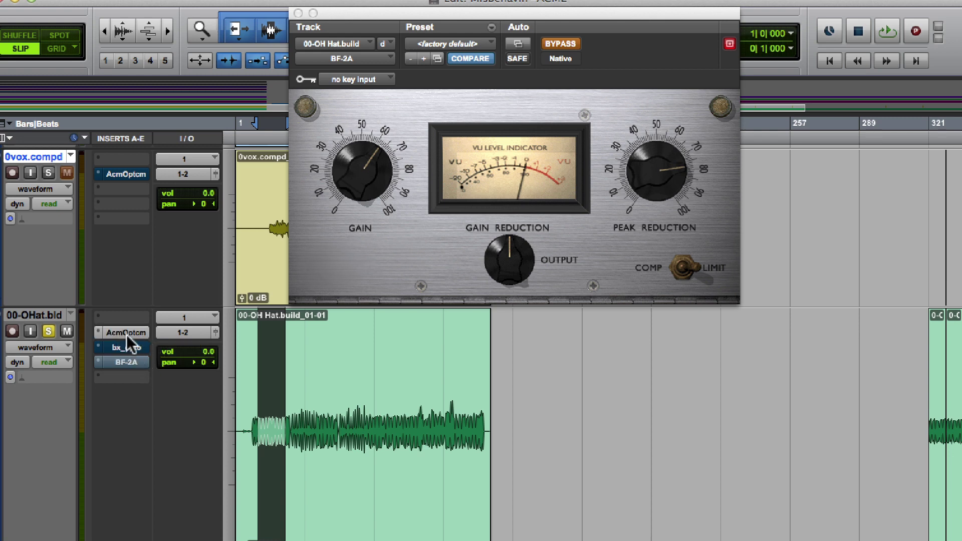
pyautogui.keyDown('super'); pyautogui.click(134, 334); pyautogui.keyUp('super')
pyautogui.keyDown('super'); pyautogui.click(131, 363); pyautogui.keyUp('super')
pyautogui.keyDown('super'); pyautogui.click(131, 358); pyautogui.keyUp('super')
pyautogui.click(129, 328)
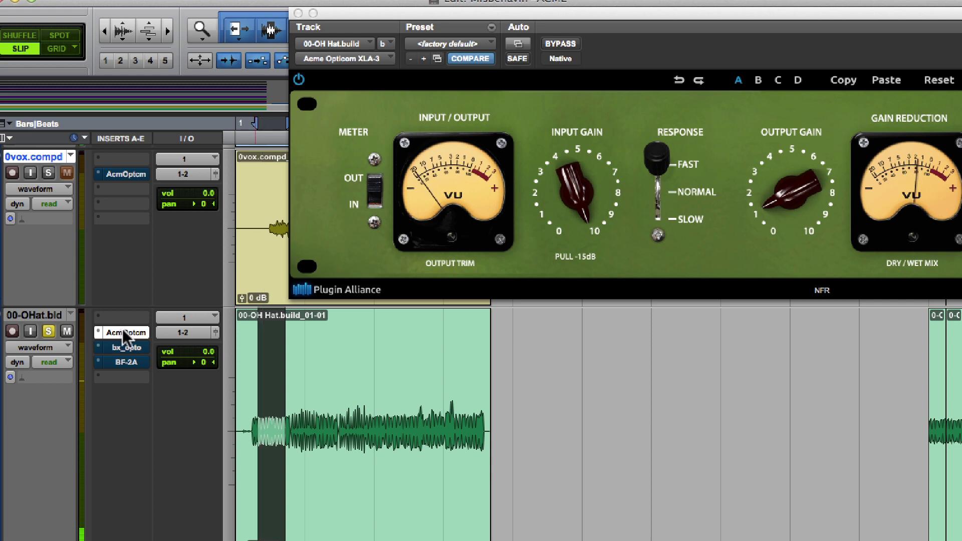
# Step: During playback, compare bx_opto and BF-2A with the Opticom bypassed, then re-enable the Opticom XLA-3
pyautogui.keyDown('super'); pyautogui.click(123, 331); pyautogui.keyUp('super')
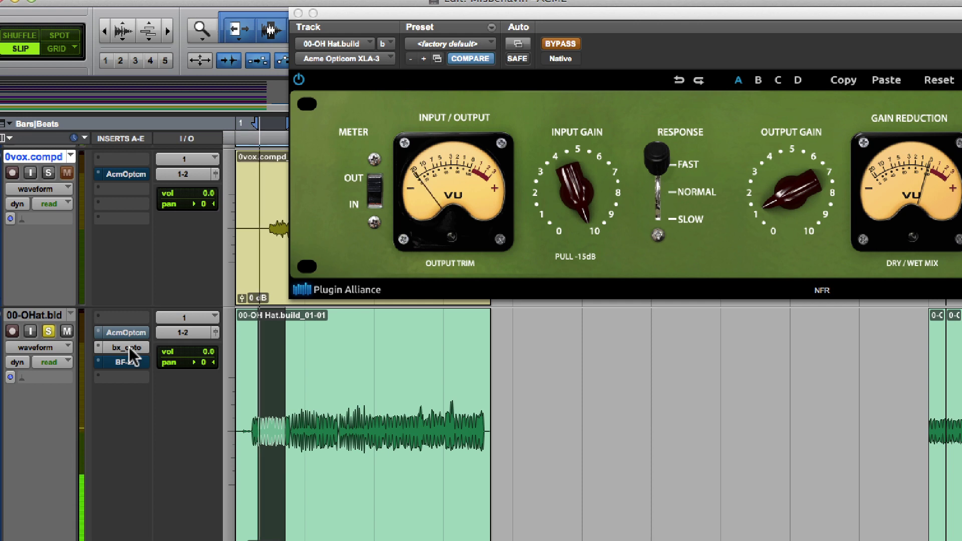
pyautogui.keyDown('super'); pyautogui.click(128, 346); pyautogui.keyUp('super')
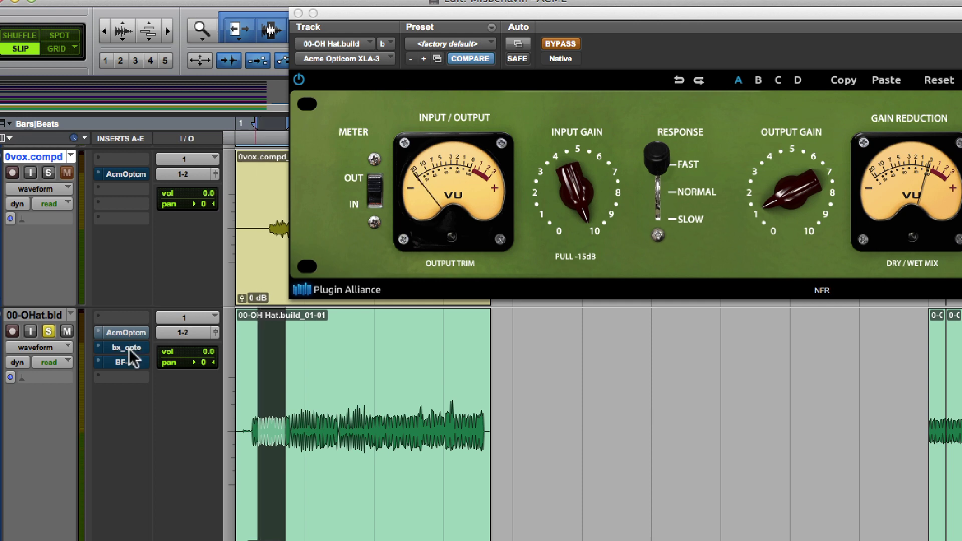
pyautogui.keyDown('super'); pyautogui.click(130, 358); pyautogui.keyUp('super')
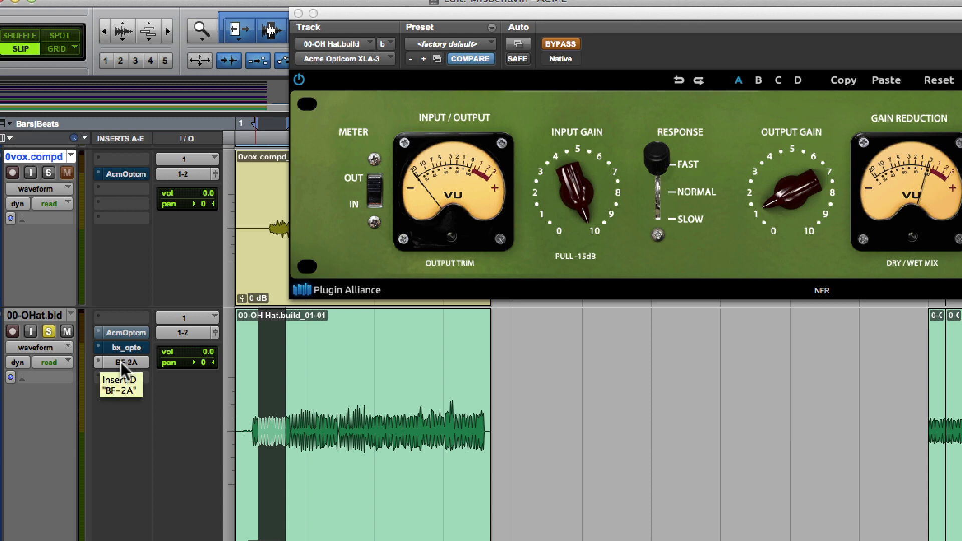
pyautogui.press('space')
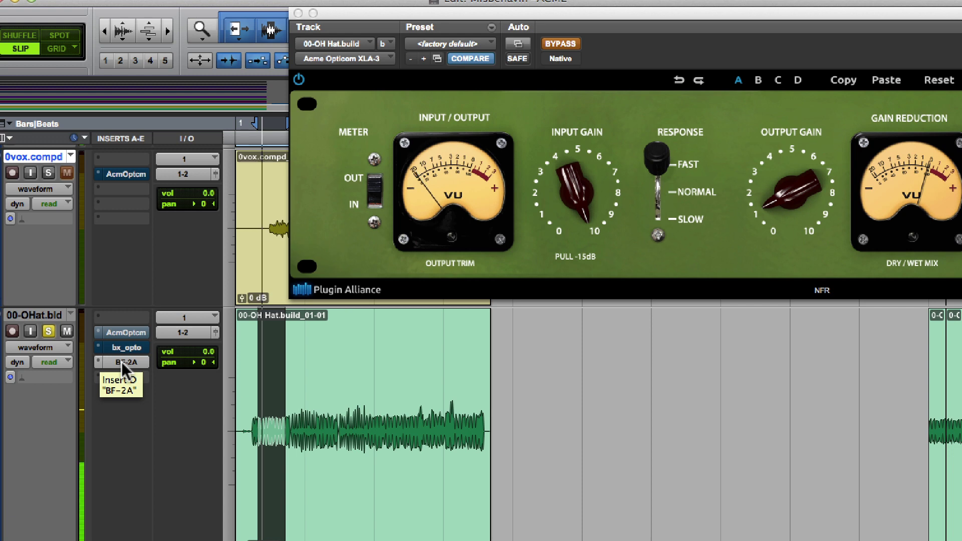
pyautogui.keyDown('ctrl'); pyautogui.keyDown('super'); pyautogui.click(121, 362); pyautogui.keyUp('super'); pyautogui.keyUp('ctrl')
pyautogui.keyDown('ctrl'); pyautogui.keyDown('super'); pyautogui.click(122, 348); pyautogui.keyUp('super'); pyautogui.keyUp('ctrl')
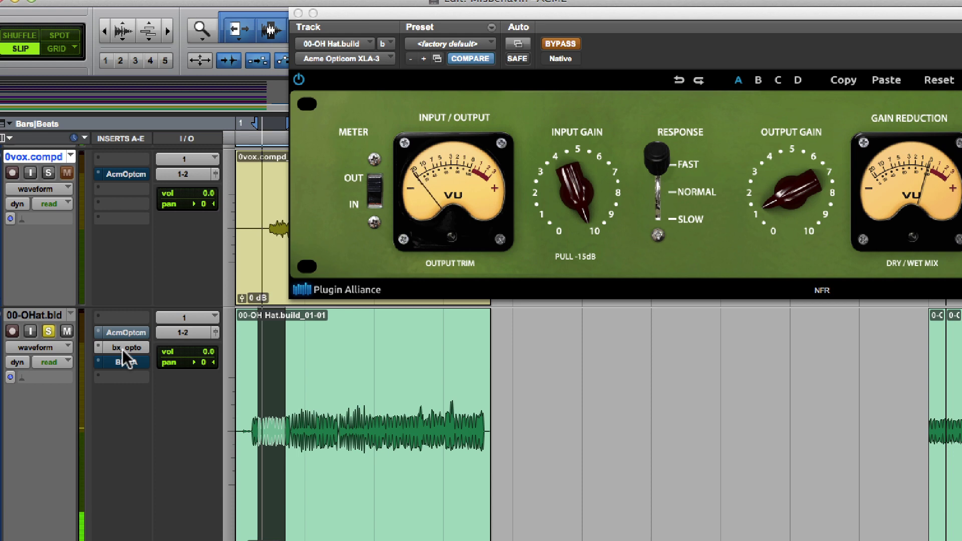
pyautogui.keyDown('ctrl'); pyautogui.keyDown('super'); pyautogui.click(122, 348); pyautogui.keyUp('super'); pyautogui.keyUp('ctrl')
pyautogui.keyDown('ctrl'); pyautogui.keyDown('super'); pyautogui.click(124, 332); pyautogui.keyUp('super'); pyautogui.keyUp('ctrl')
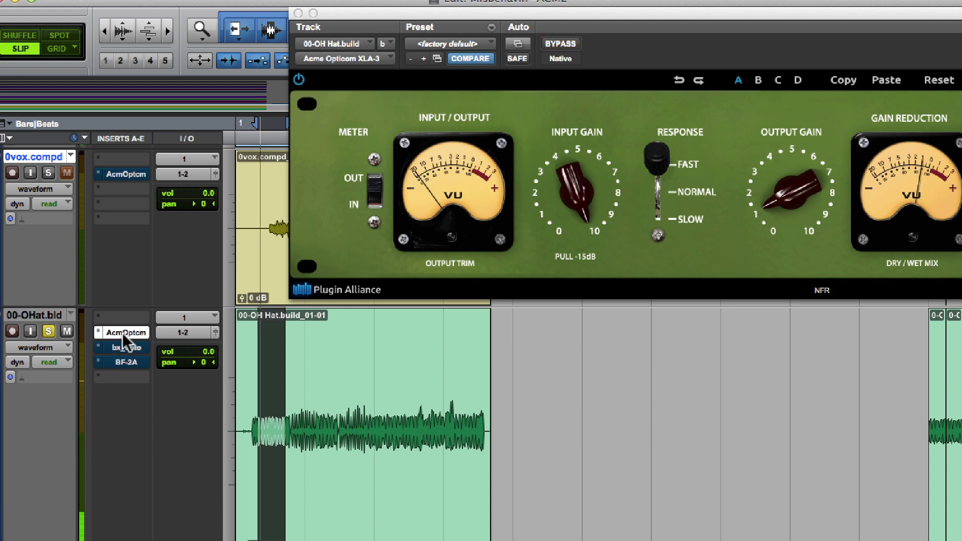
# Step: Nudge Output Gain and sweep the Opticom's Input Gain between about 3.5 and 9.5, with Response on Fast
pyautogui.moveTo(771, 207); pyautogui.dragTo(769, 206)
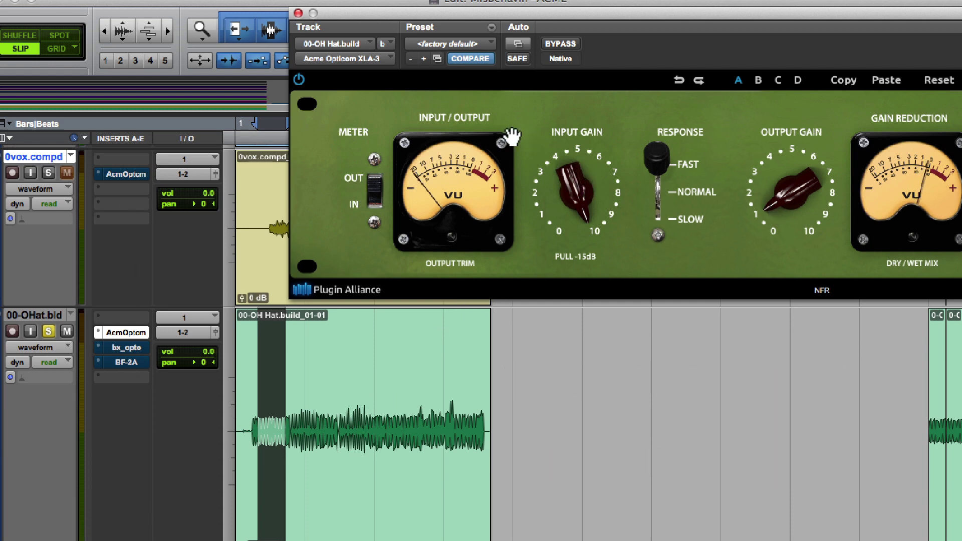
pyautogui.moveTo(584, 10); pyautogui.dragTo(336, 1)
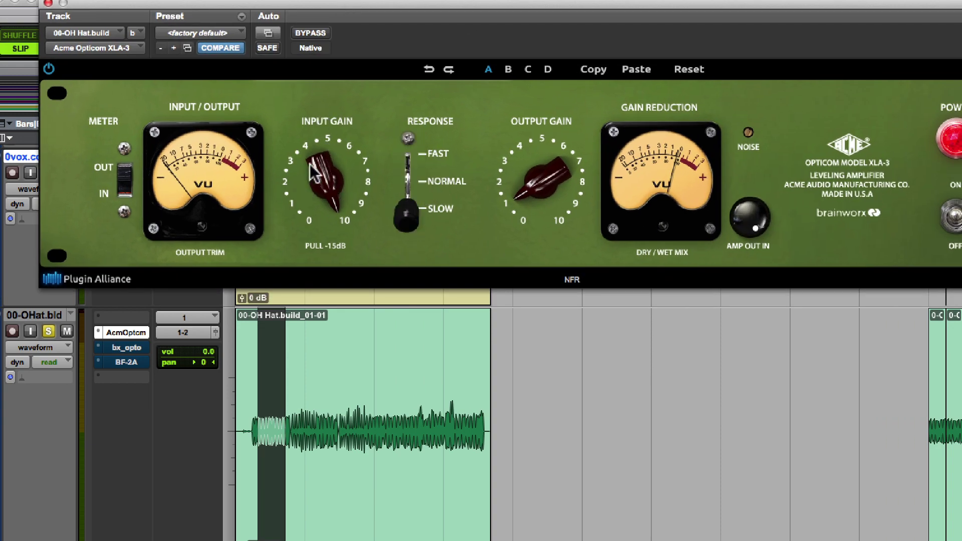
pyautogui.moveTo(316, 181); pyautogui.dragTo(327, 262)
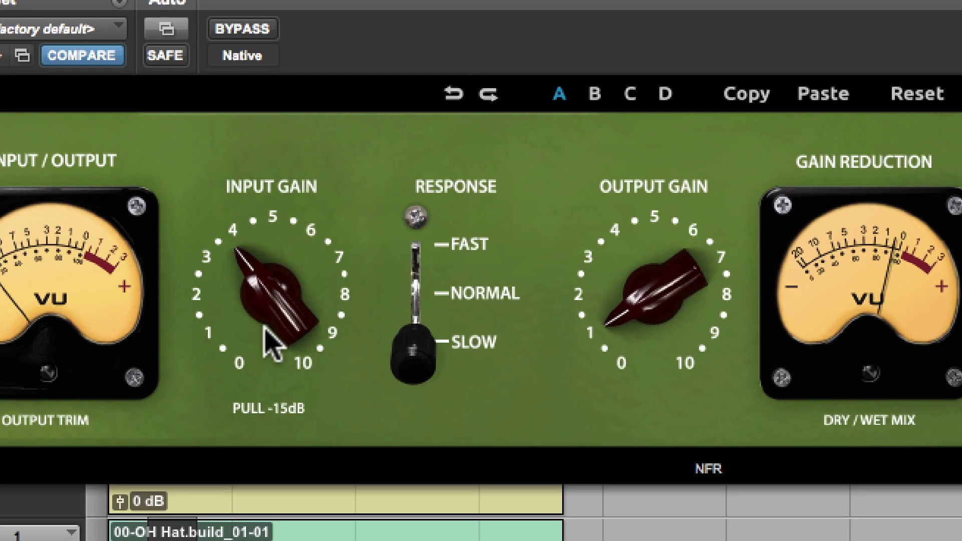
pyautogui.moveTo(414, 335); pyautogui.dragTo(392, 120)
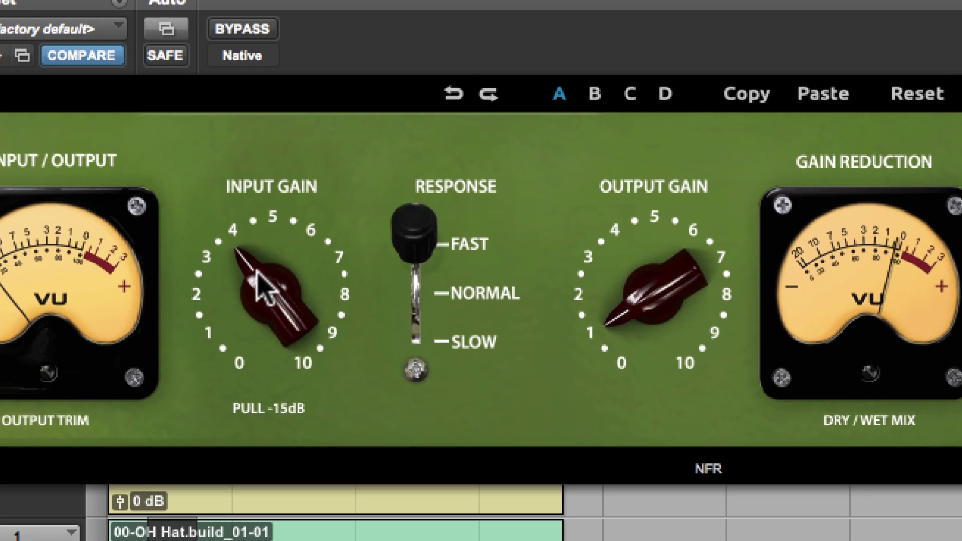
pyautogui.moveTo(254, 269); pyautogui.dragTo(255, 130)
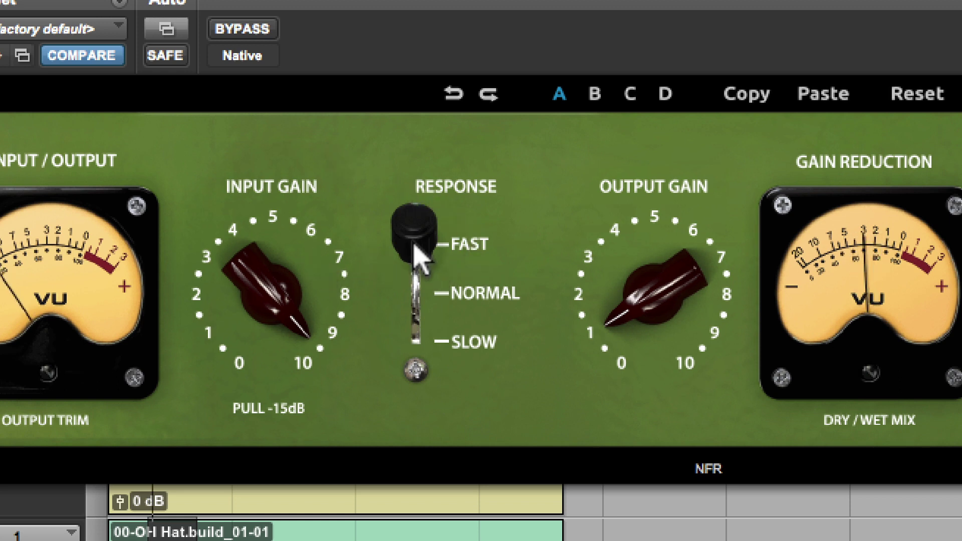
# Step: Set Response to Slow, Input Gain to about 5, and raise Output Gain to about 3
pyautogui.moveTo(415, 252); pyautogui.dragTo(424, 276)
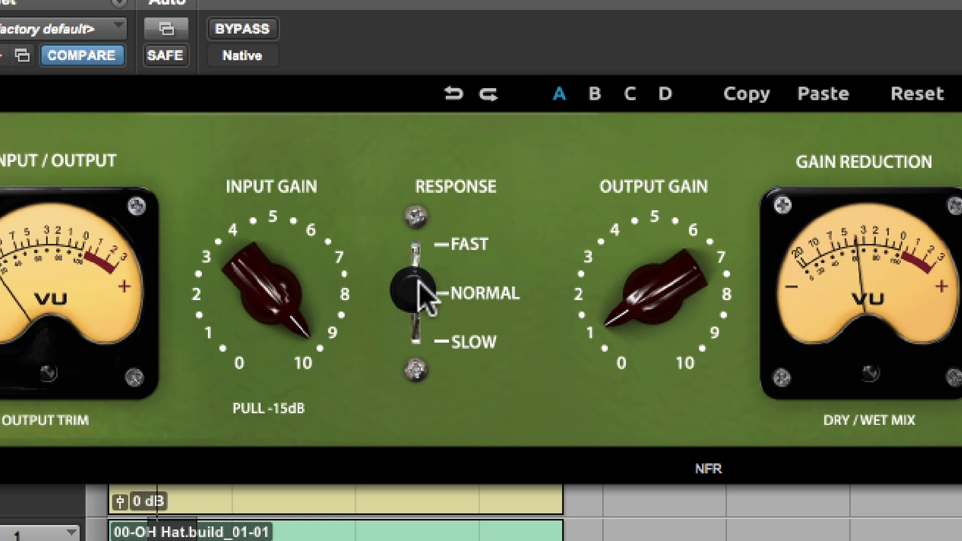
pyautogui.moveTo(419, 284); pyautogui.dragTo(414, 355)
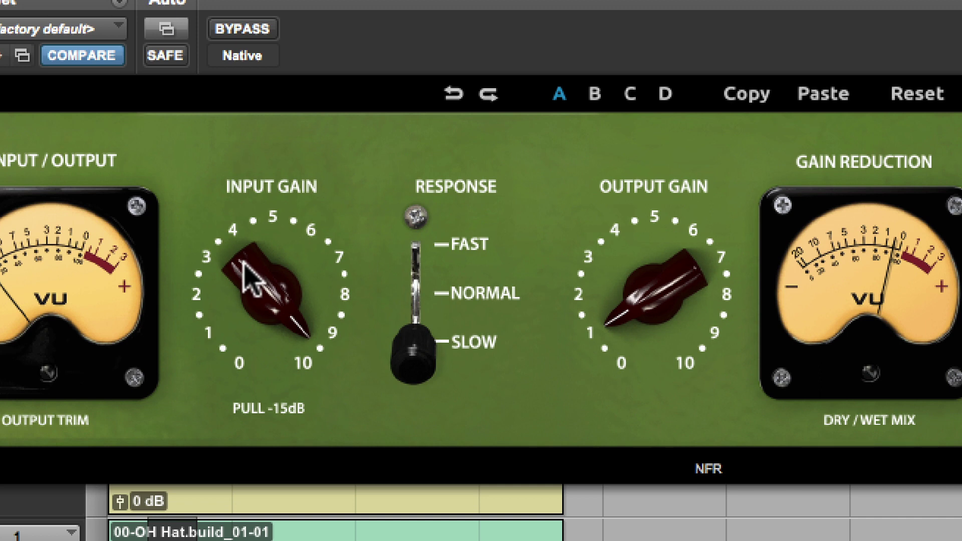
pyautogui.moveTo(244, 263); pyautogui.dragTo(243, 373)
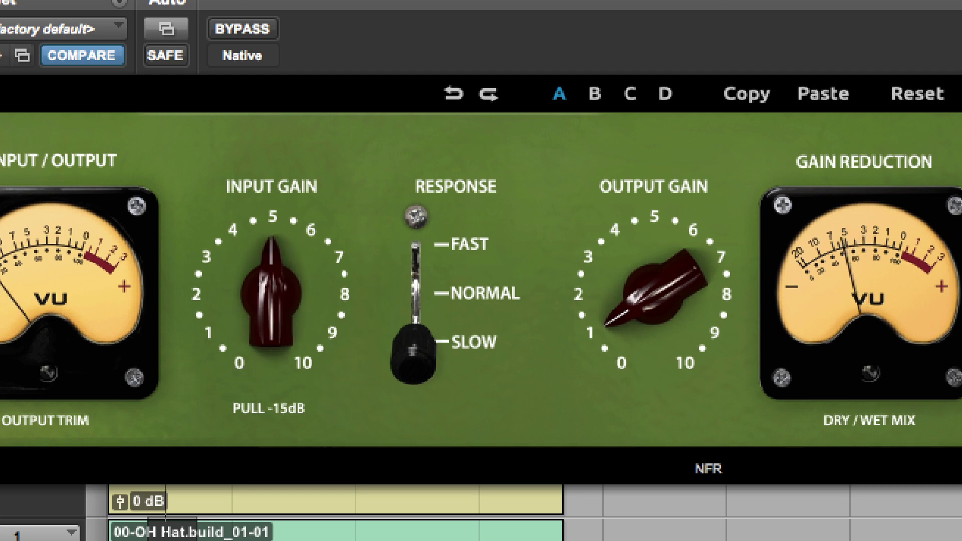
pyautogui.moveTo(608, 323); pyautogui.dragTo(598, 291)
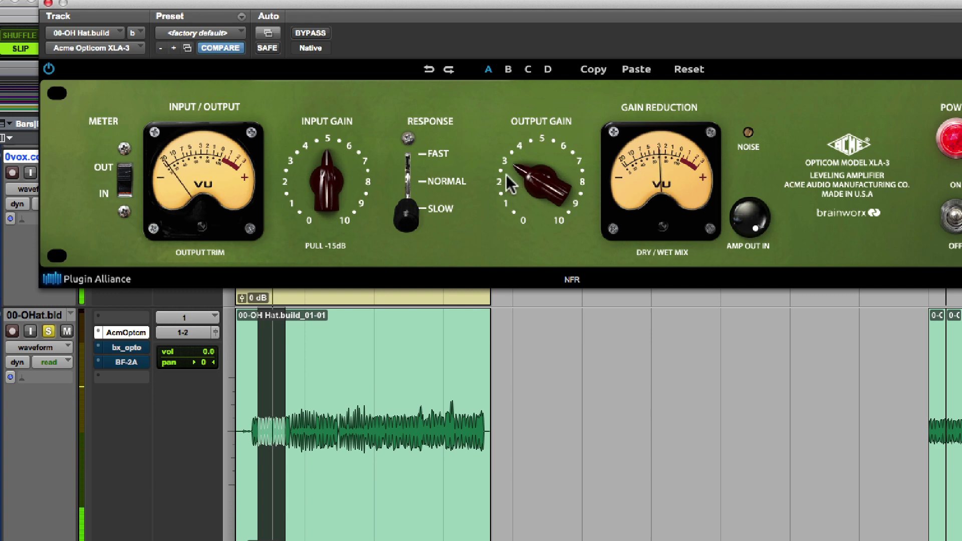
pyautogui.moveTo(507, 176); pyautogui.dragTo(514, 167)
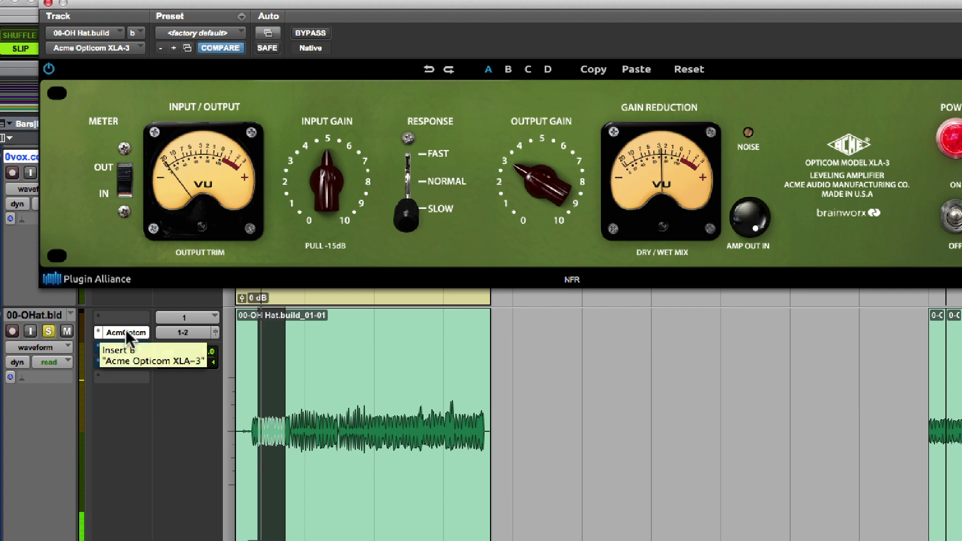
# Step: Un-bypass the overhead's bx_opto and play to hear it, then re-bypass it and close its window
pyautogui.click(127, 345)
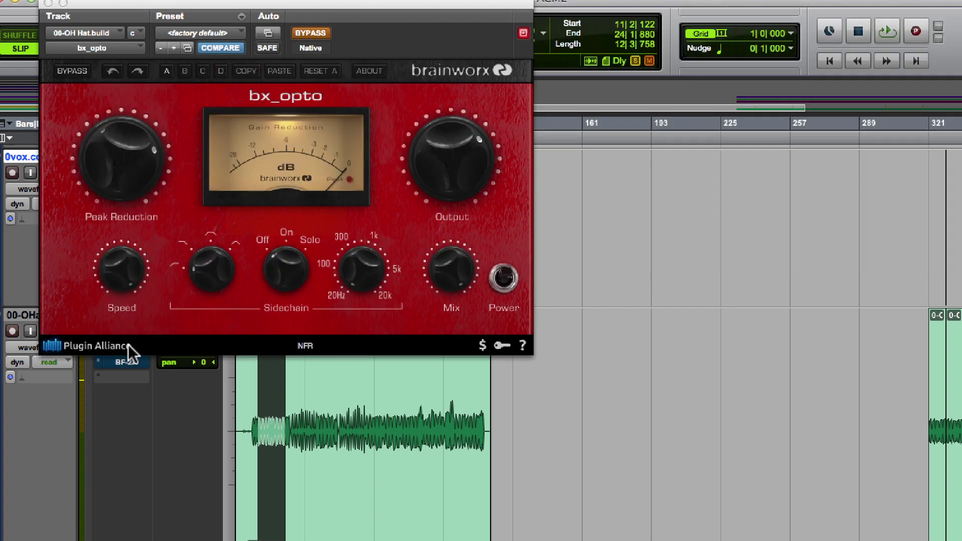
pyautogui.click(311, 33)
pyautogui.press('space')
pyautogui.moveTo(305, 3); pyautogui.dragTo(592, 18)
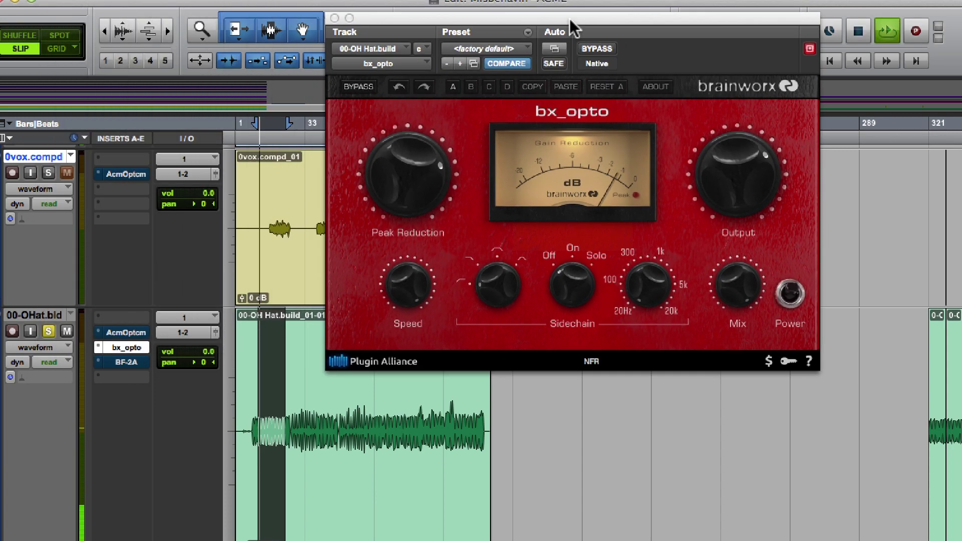
pyautogui.keyDown('super'); pyautogui.click(119, 349); pyautogui.keyUp('super')
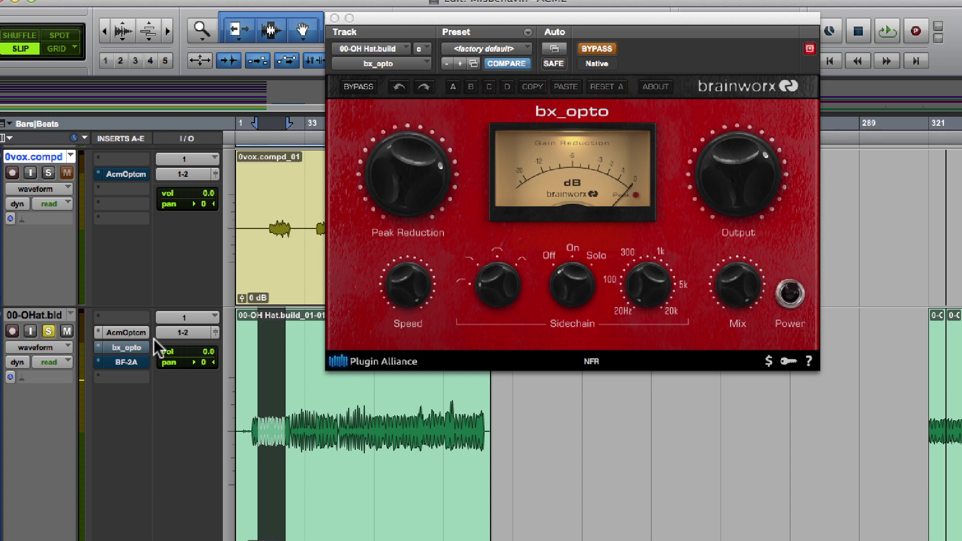
pyautogui.click(335, 18)
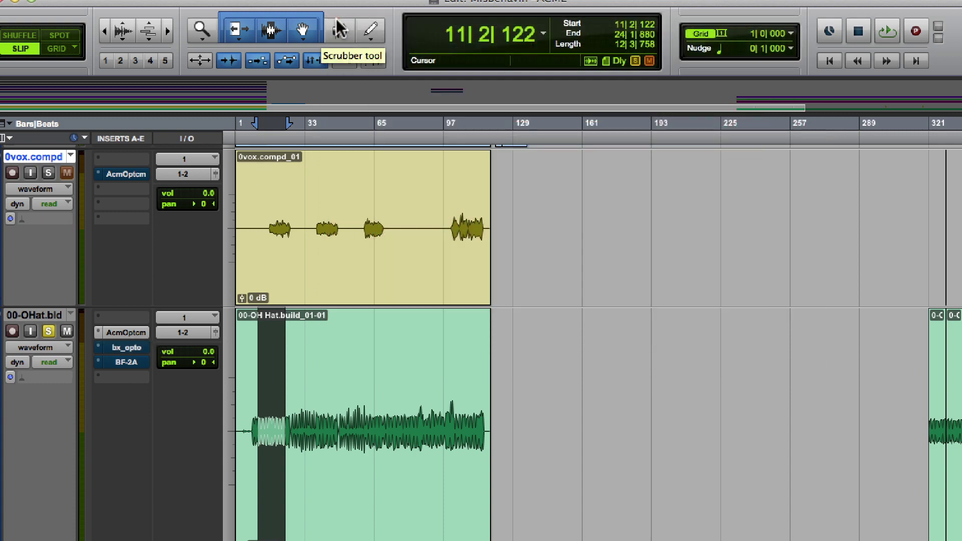
pyautogui.click(126, 348)
pyautogui.click(126, 333)
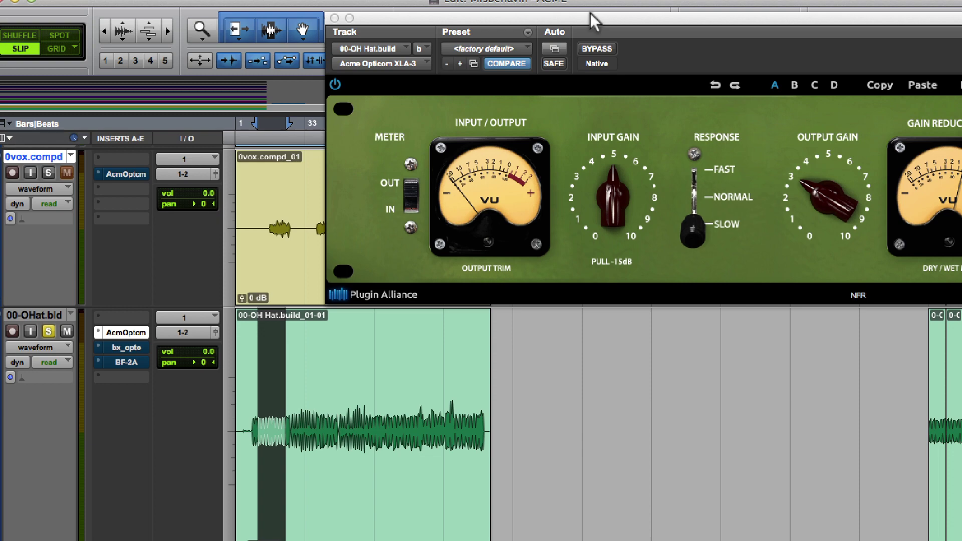
pyautogui.moveTo(593, 15); pyautogui.dragTo(248, 21)
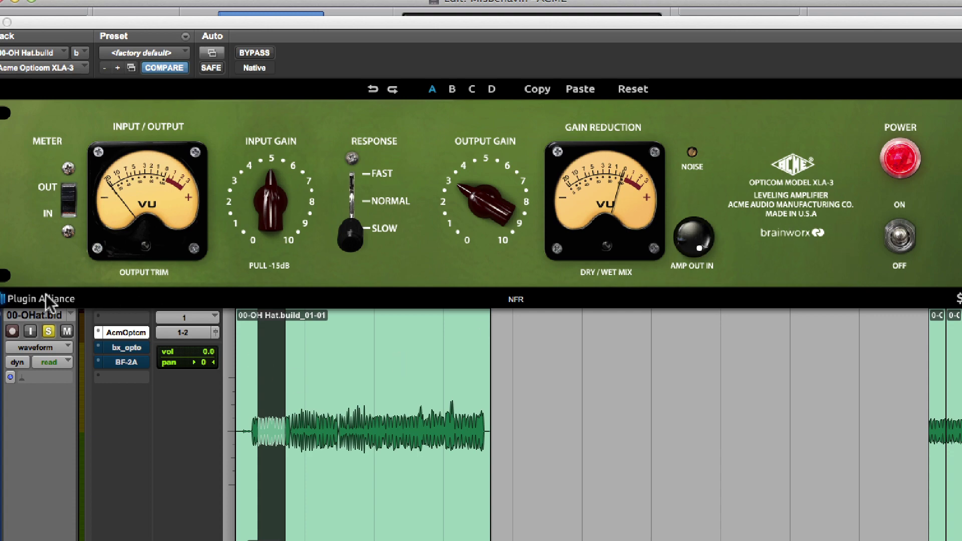
pyautogui.moveTo(26, 20)
pyautogui.mouseDown()
pyautogui.moveTo(57, 25)
pyautogui.moveTo(37, 11)
pyautogui.mouseUp()
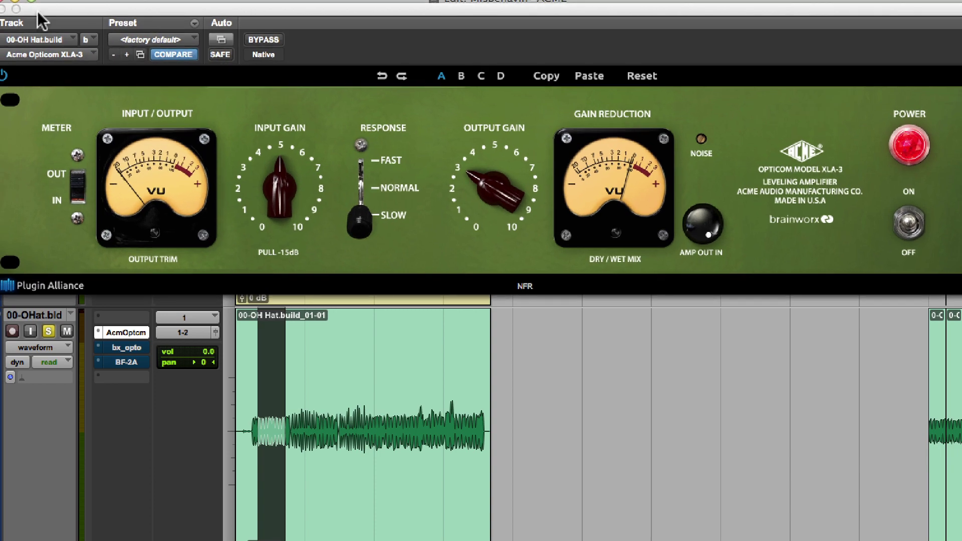
pyautogui.click(3, 8)
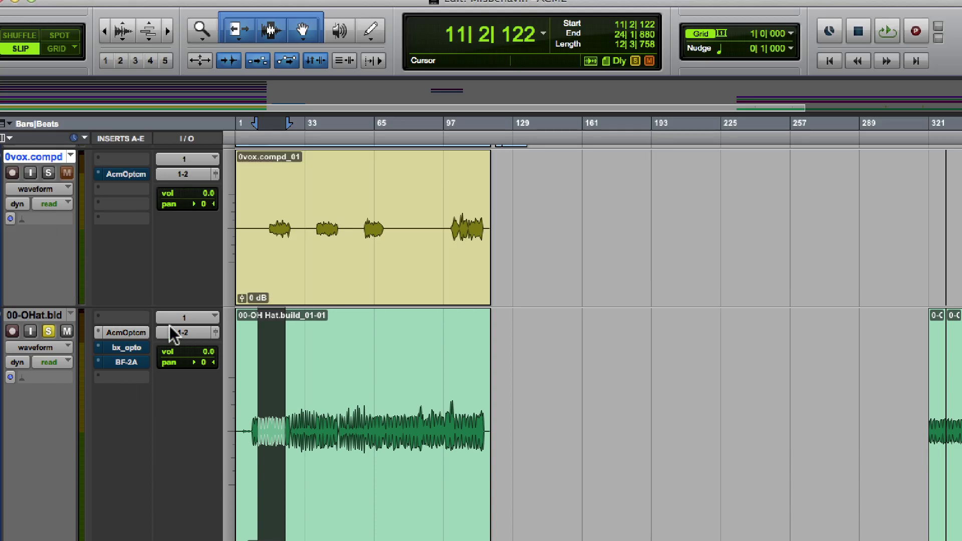
pyautogui.click(121, 333)
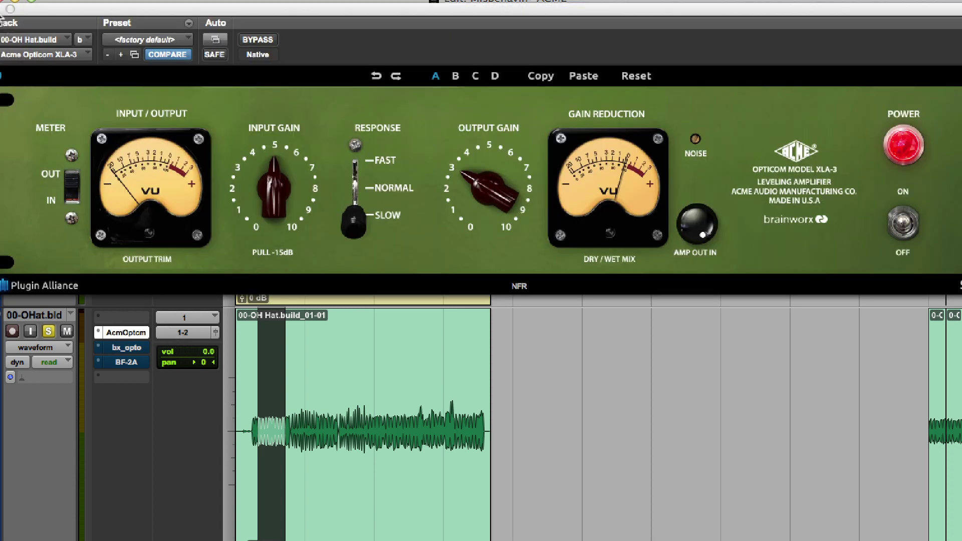
pyautogui.click(10, 9)
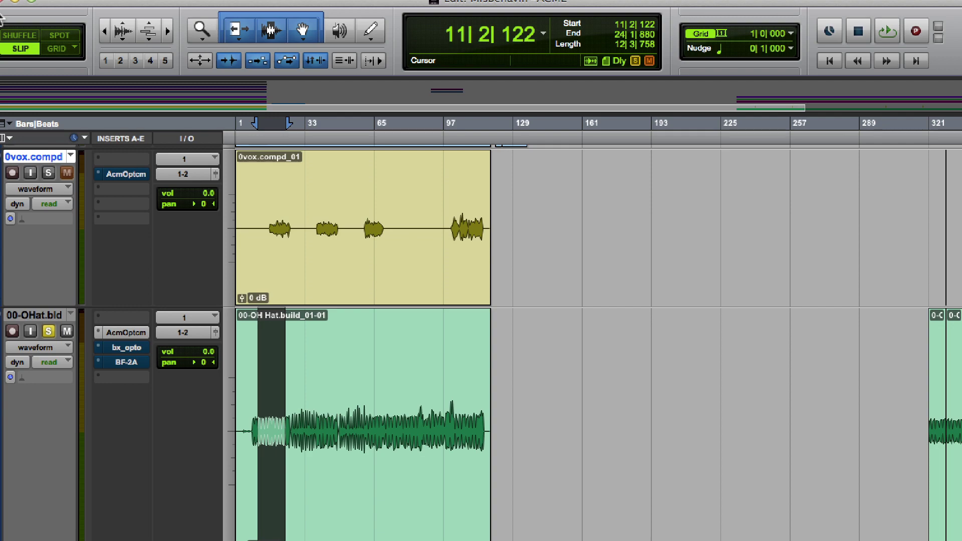